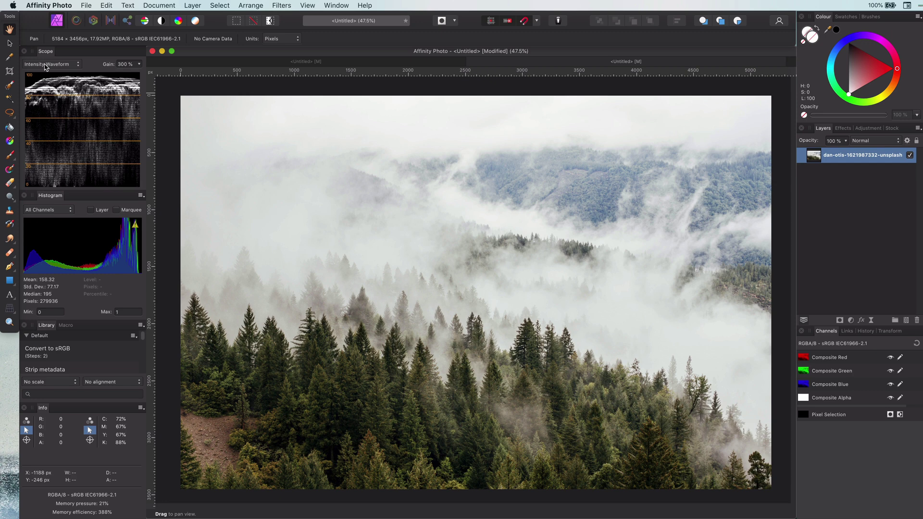
Step: Duplicate the foggy forest photo layer and rasterise the upper copy
click(9, 44)
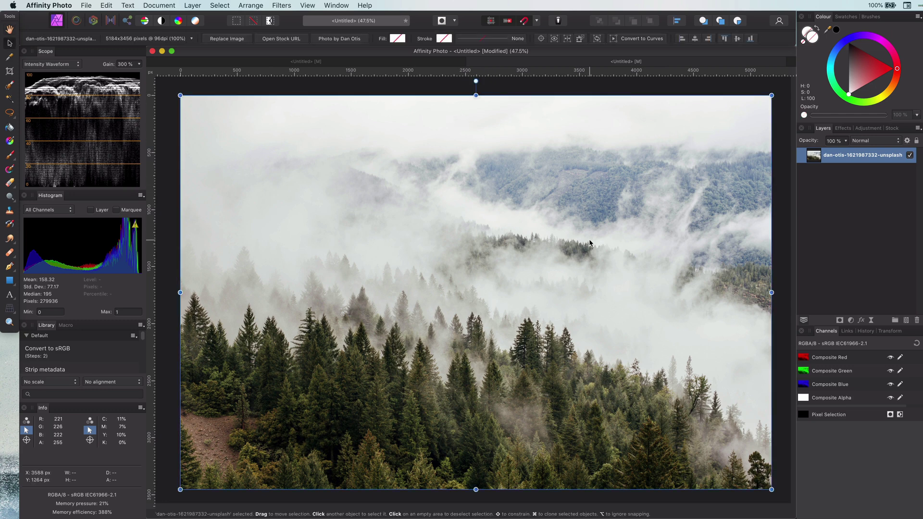
click(812, 162)
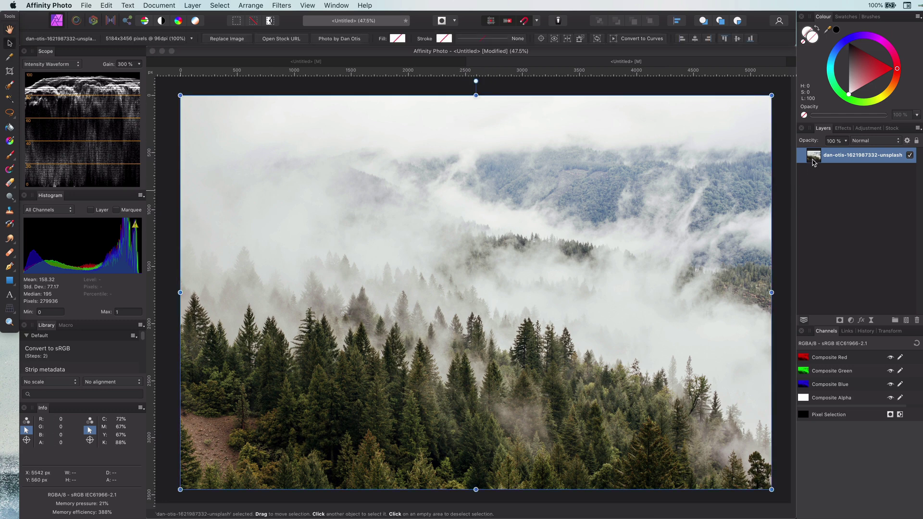
key(super+j)
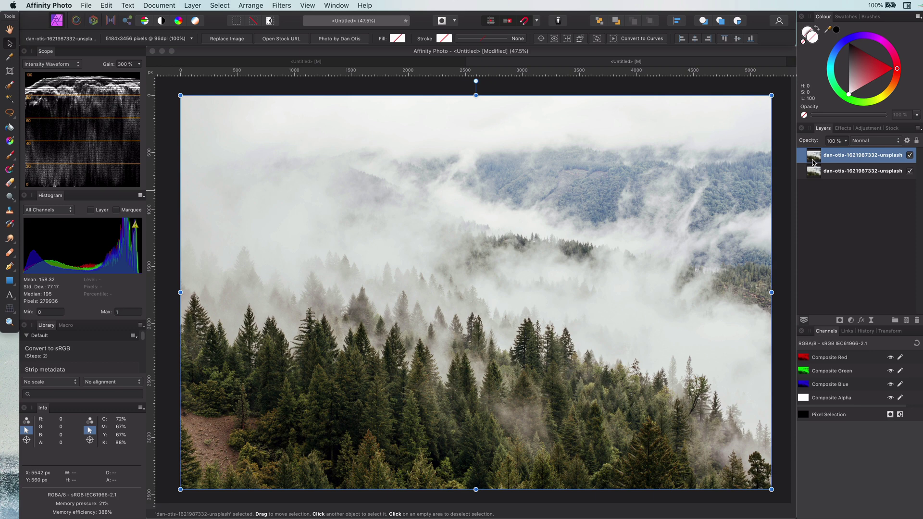
right_click(813, 162)
click(874, 326)
Step: Add a Curves adjustment and lower the upper end point of its Alpha curve to about X 0.971, Y 0
click(852, 320)
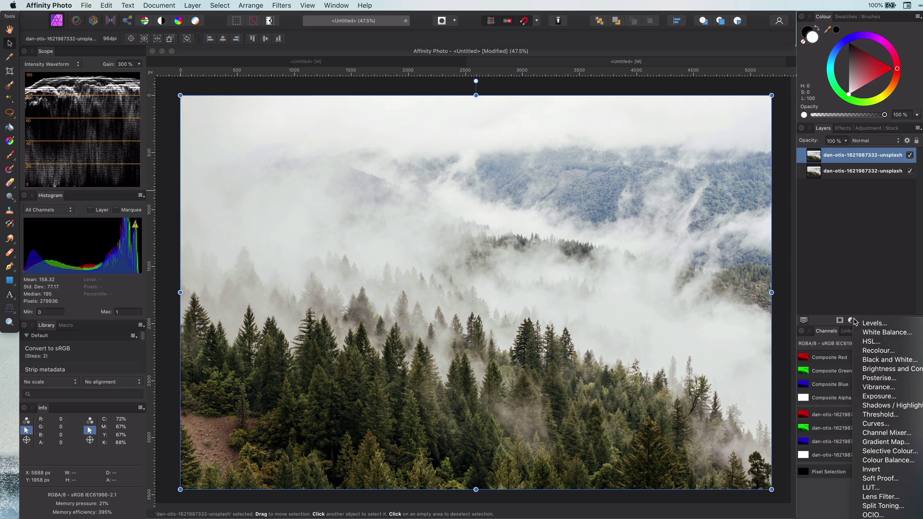
click(885, 423)
click(715, 460)
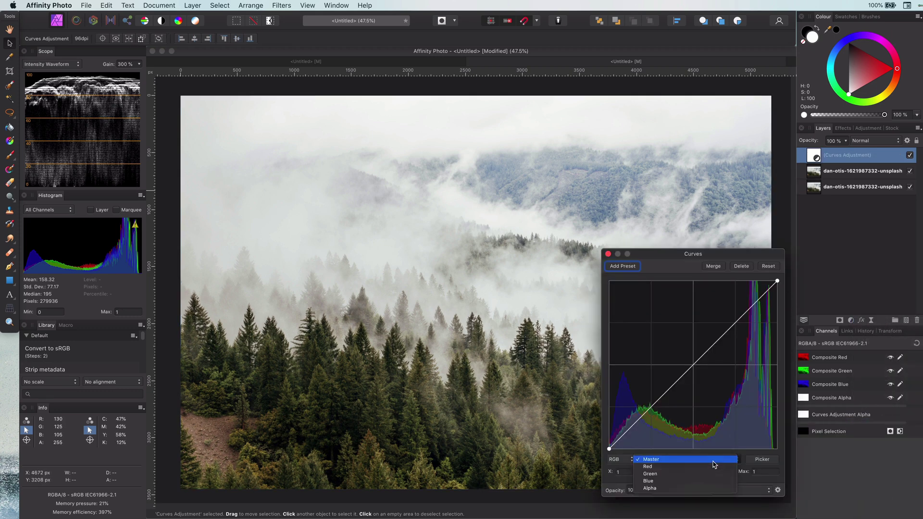
click(712, 489)
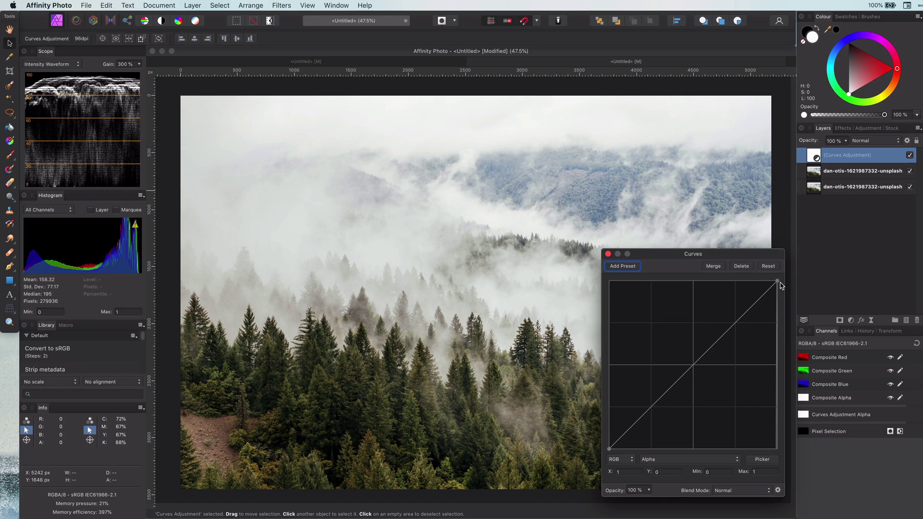
drag(777, 284, 772, 449)
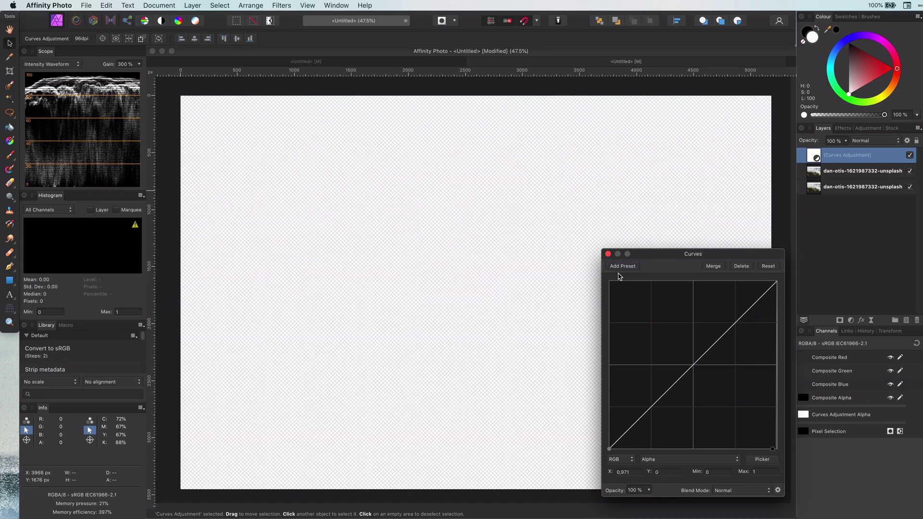
click(607, 254)
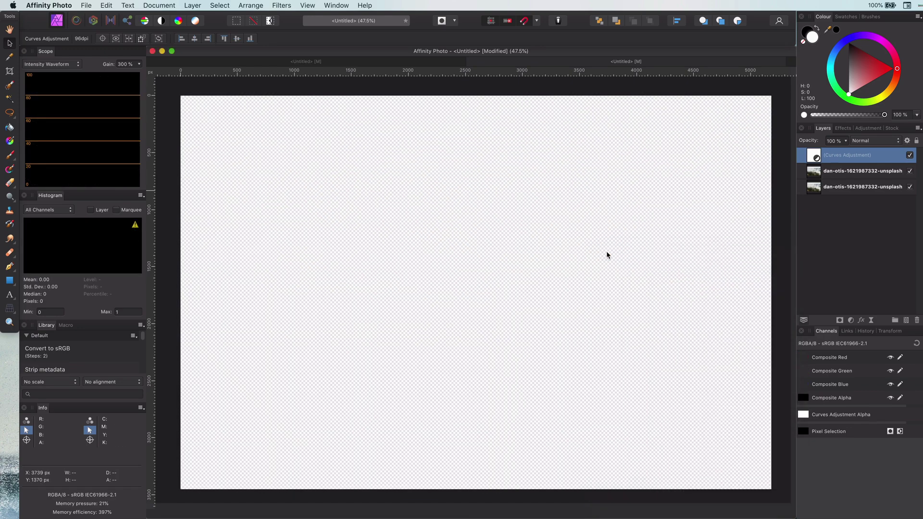
Step: Nest the Curves adjustment inside the duplicated photo layer and hide the original photo layer beneath it
drag(818, 161, 839, 170)
click(830, 160)
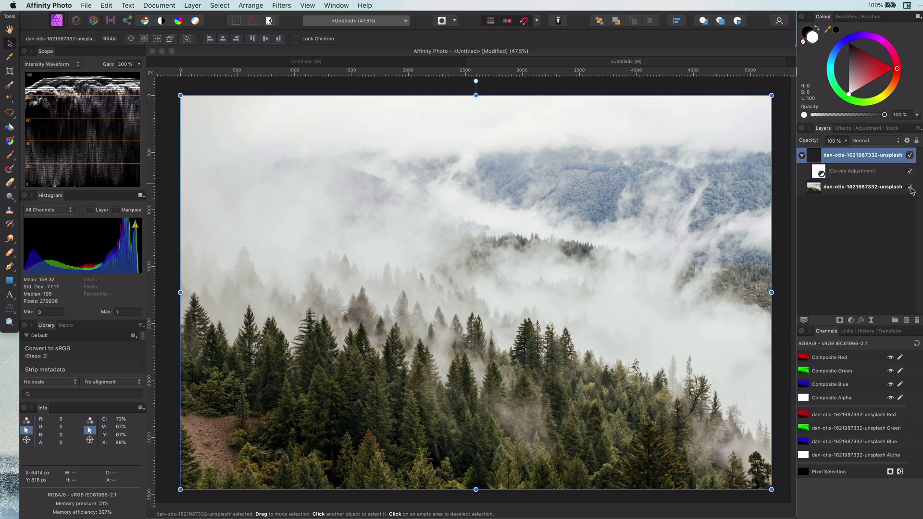
click(909, 186)
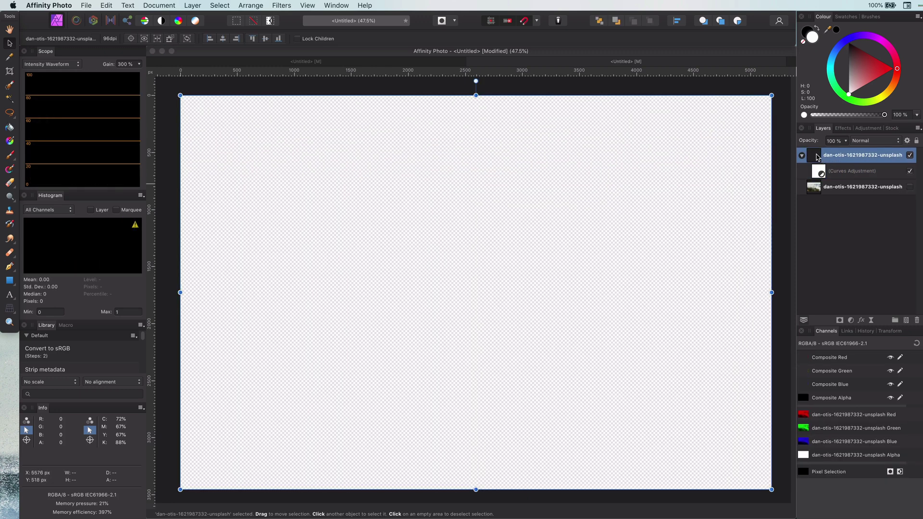
Step: Limit the Curves adjustment to the highlights by pulling its source layer blend range to zero from the shadows up to about the midtones
click(901, 170)
click(907, 141)
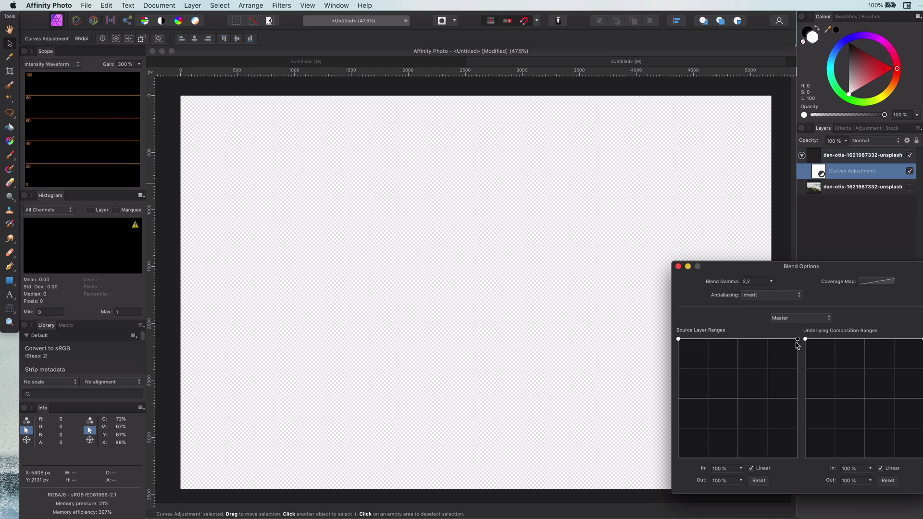
mouse_move(797, 341)
mouse_down()
mouse_move(786, 463)
mouse_move(734, 459)
mouse_move(787, 383)
mouse_move(797, 339)
mouse_up()
drag(678, 340, 737, 470)
click(679, 267)
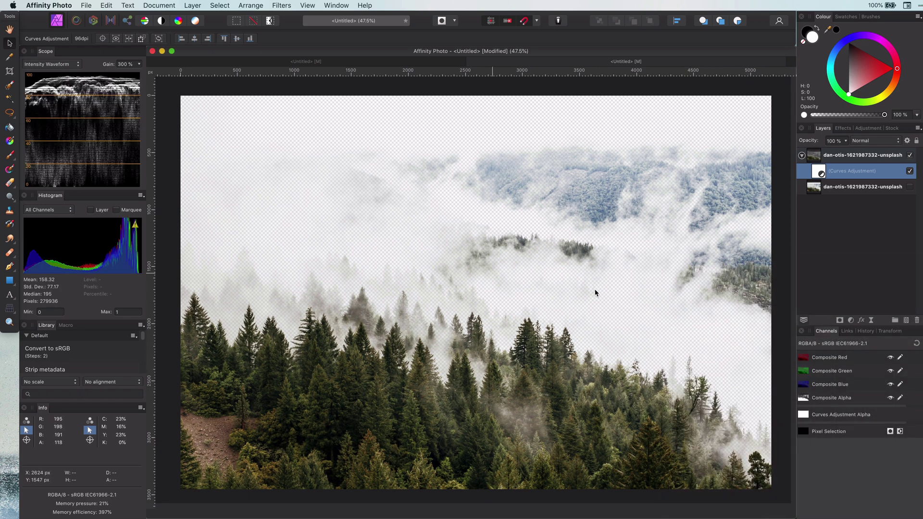
Step: Draw a white rectangle covering the whole canvas, placed between the cut-out photo layer and the hidden original
scroll(619, 299, up, 5)
scroll(608, 272, up, 1)
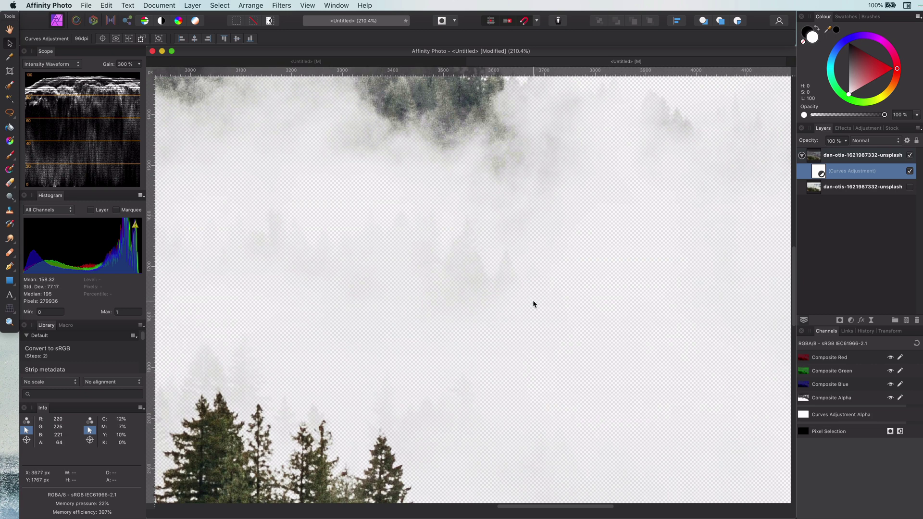
scroll(533, 301, down, 6)
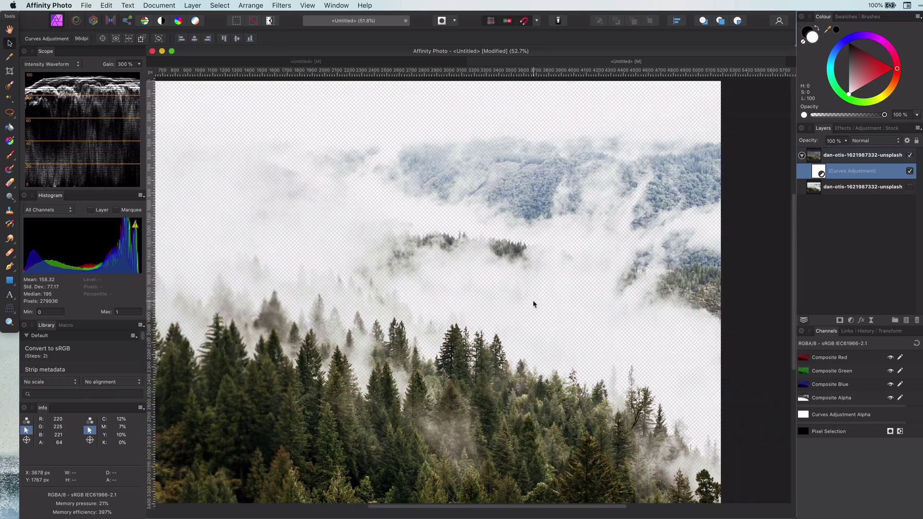
scroll(533, 302, down, 1)
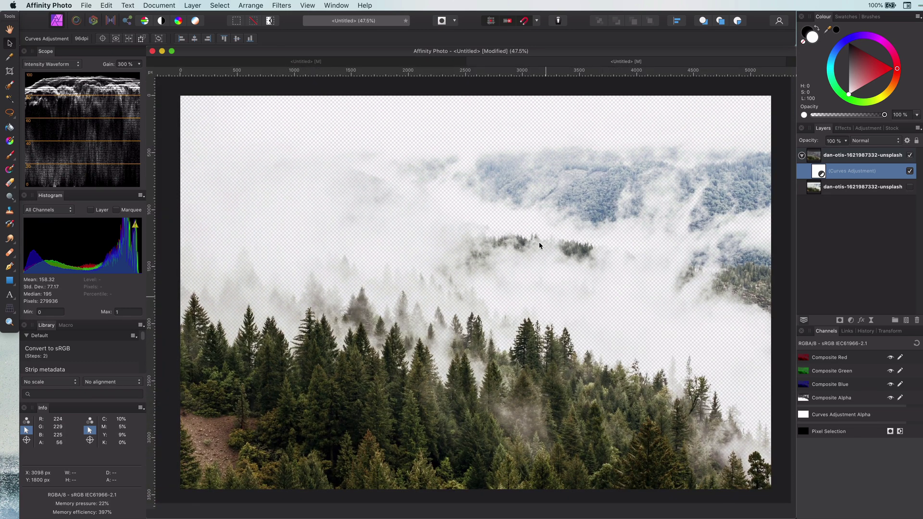
click(827, 187)
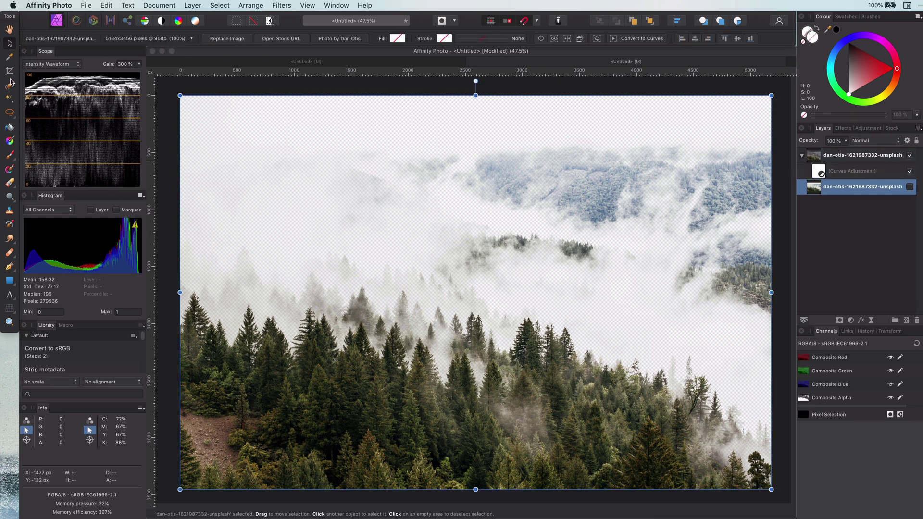
click(9, 280)
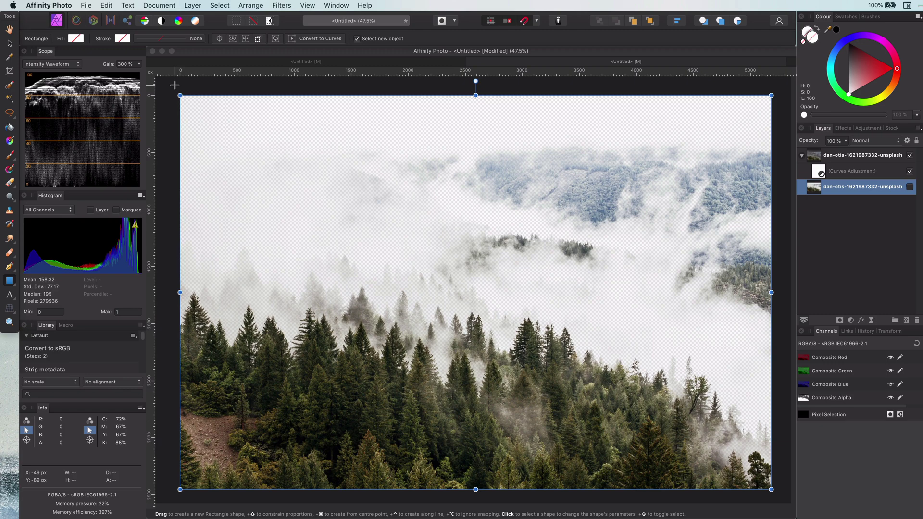
drag(174, 84, 771, 441)
scroll(596, 370, up, 3)
scroll(596, 370, down, 3)
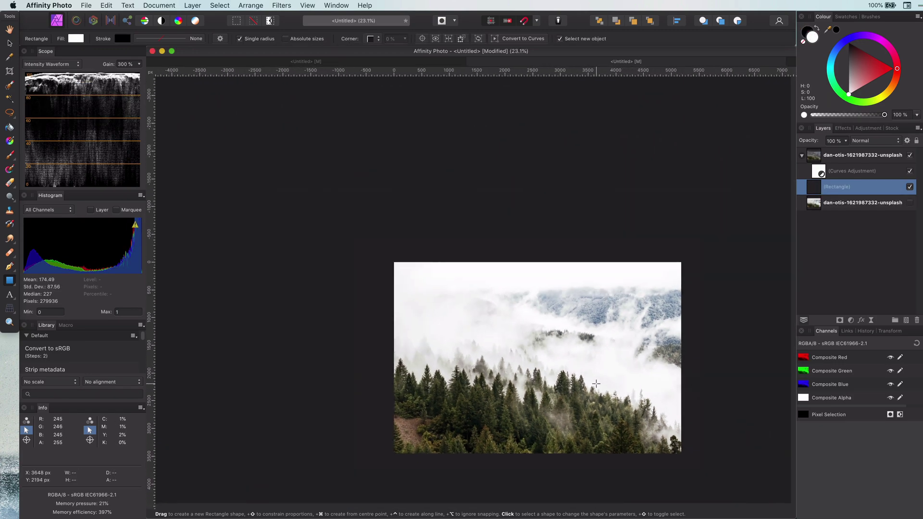
scroll(596, 370, up, 2)
key(super+0)
click(868, 190)
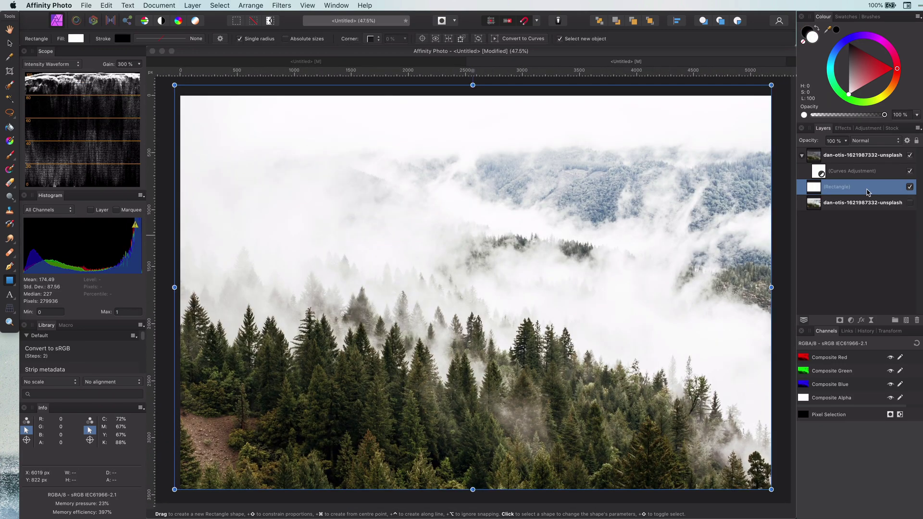
Step: Move the original photo to the top of the layer stack and toggle its visibility to compare, leaving it hidden
drag(819, 204, 839, 149)
click(910, 155)
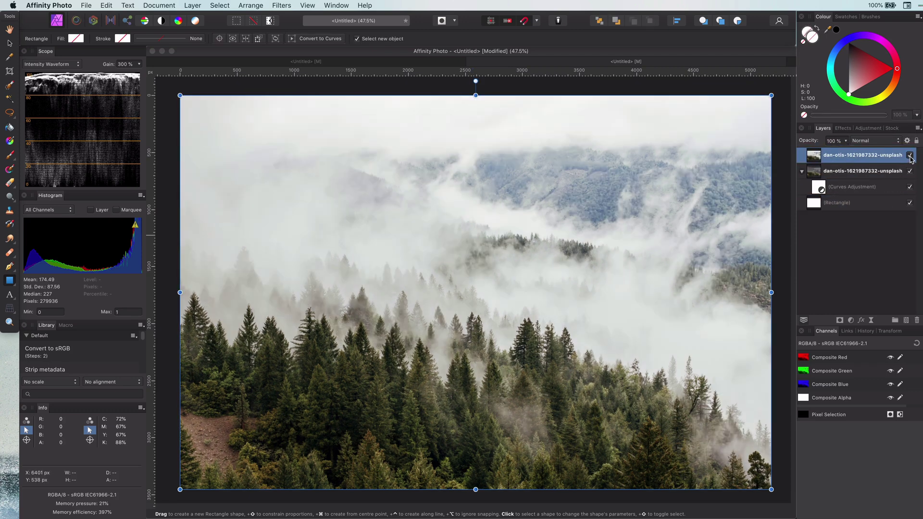
click(910, 155)
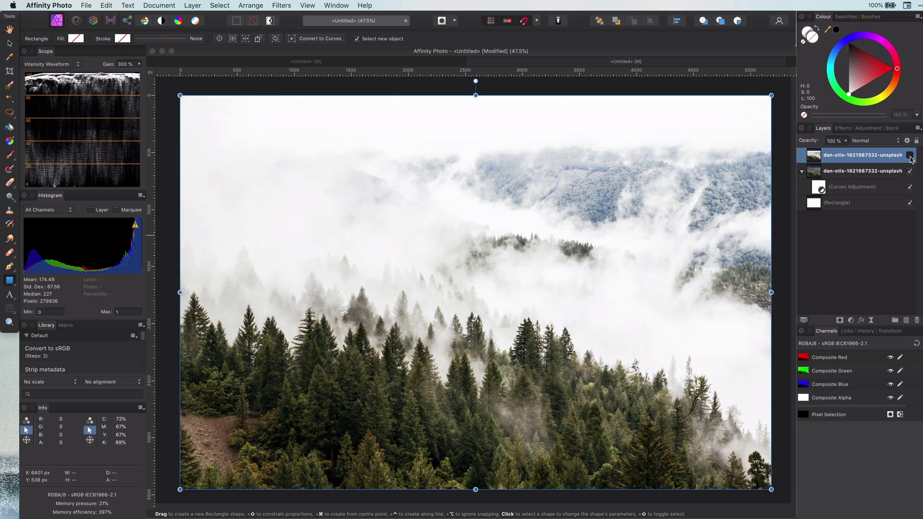
click(910, 155)
click(909, 155)
Step: Try yellow and pale cream fills on the background rectangle and return its fill to white
click(826, 206)
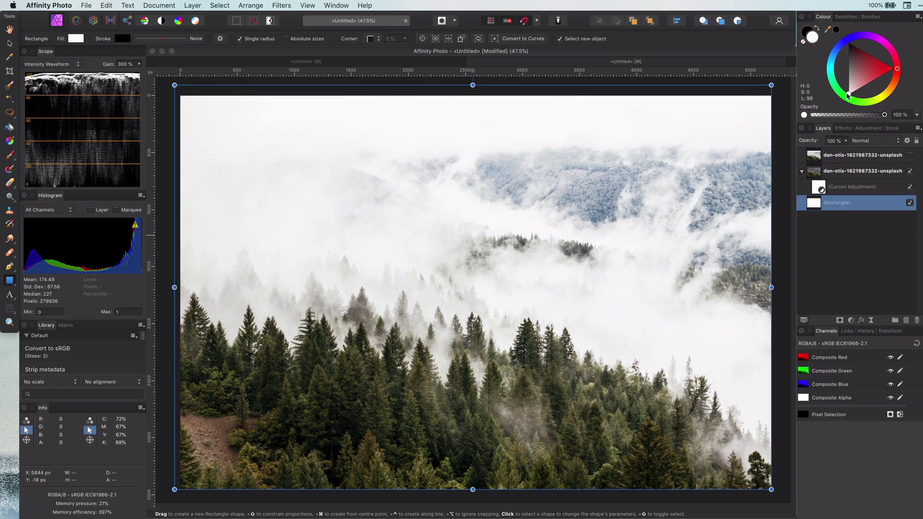
mouse_move(847, 94)
mouse_down()
mouse_move(848, 84)
mouse_move(849, 94)
mouse_move(856, 89)
mouse_move(849, 94)
mouse_up()
drag(897, 68, 888, 96)
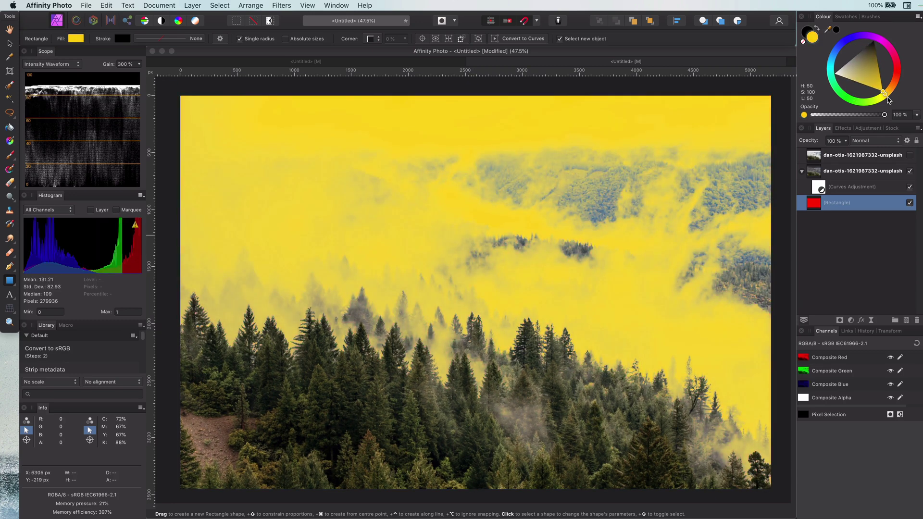
drag(839, 74, 841, 78)
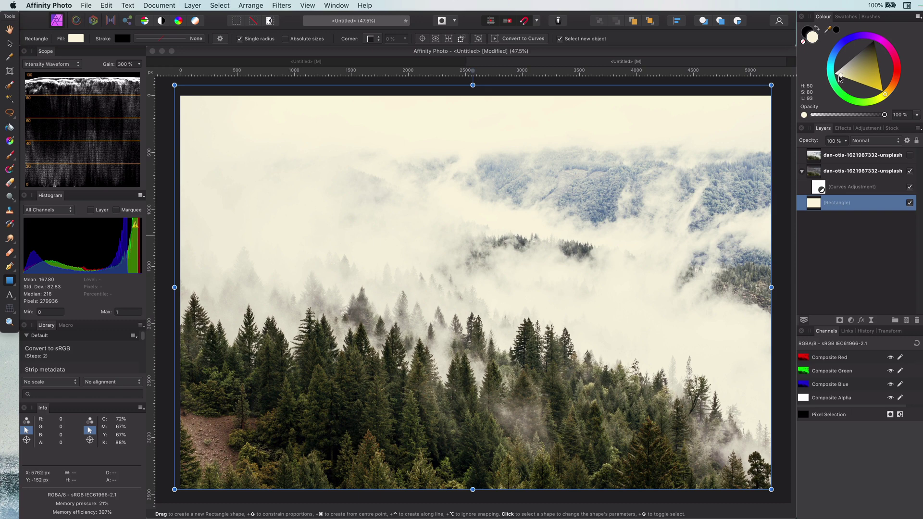
drag(839, 77, 834, 73)
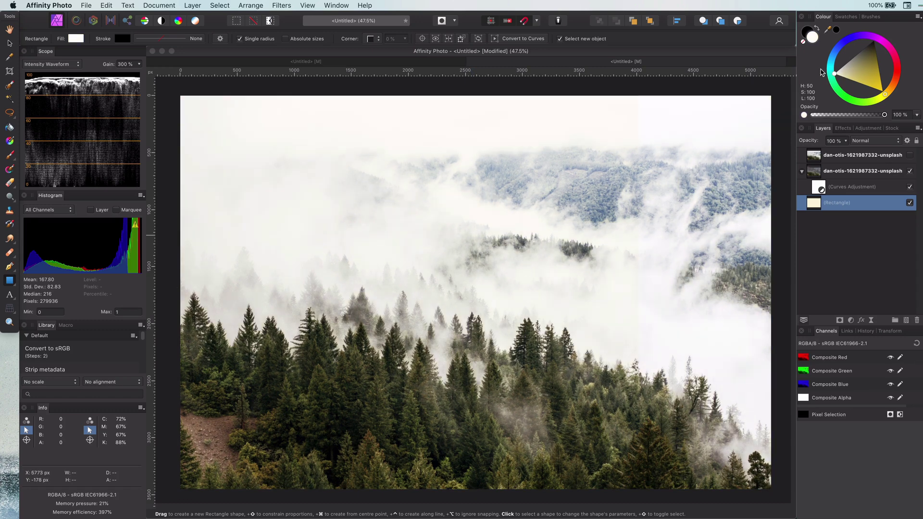
Step: Show the original photo layer and add a Brightness/Contrast adjustment above it with Brightness at 100%
click(813, 175)
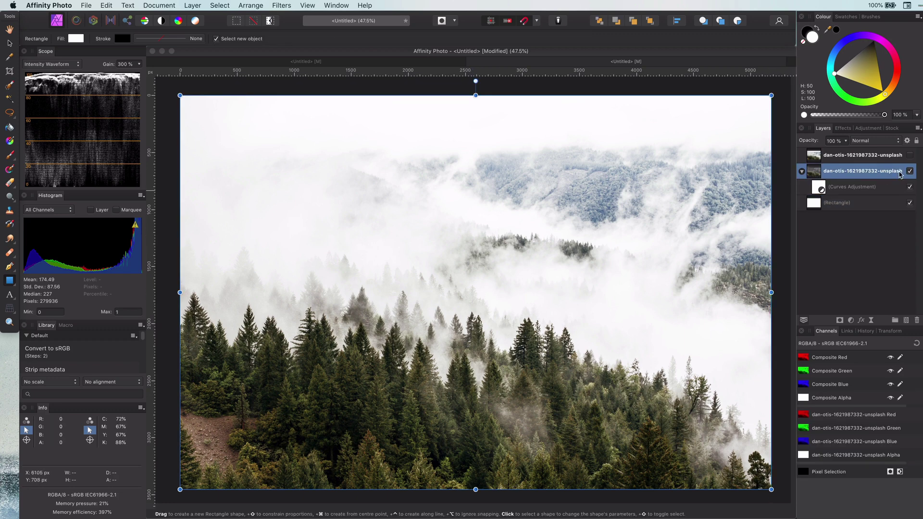
click(910, 157)
click(858, 156)
click(851, 320)
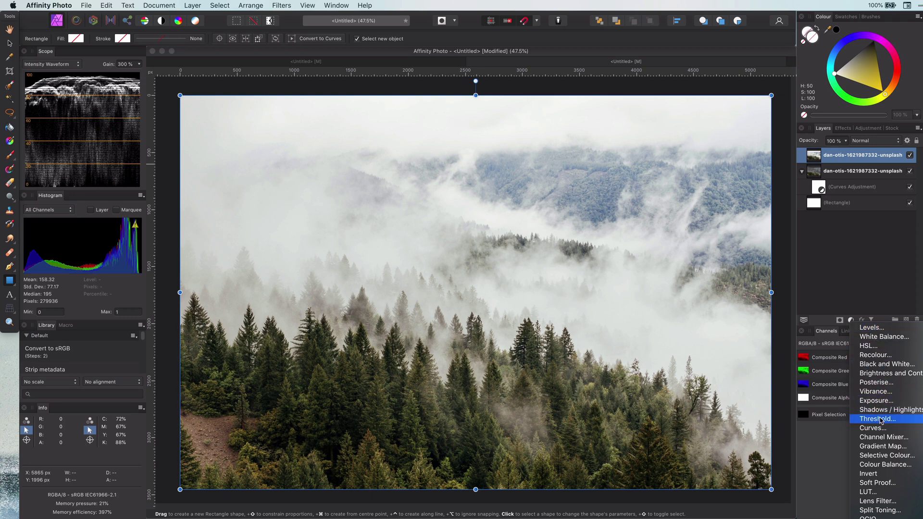
click(891, 373)
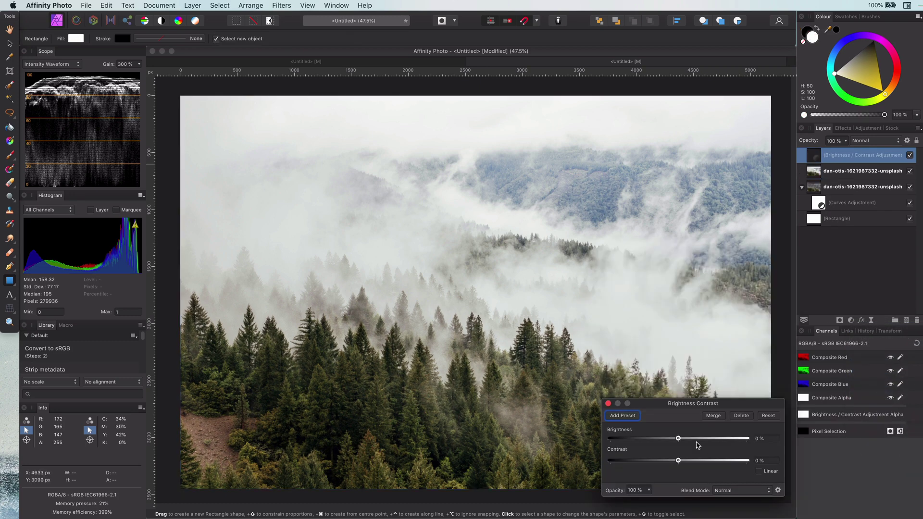
drag(678, 439, 816, 452)
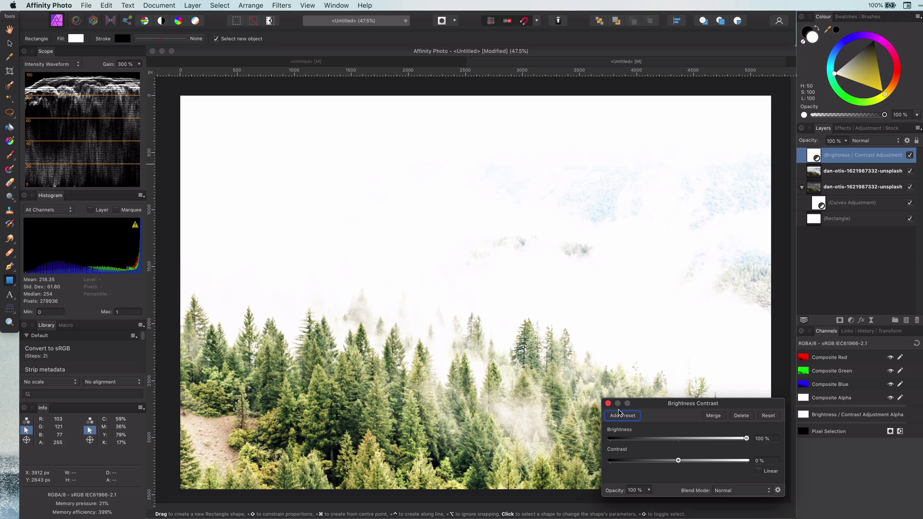
click(608, 404)
Step: Nest the Brightness/Contrast adjustment in the top photo layer and set its underlying composition range's shadow node to In 49%, Out 0%
drag(819, 156, 859, 183)
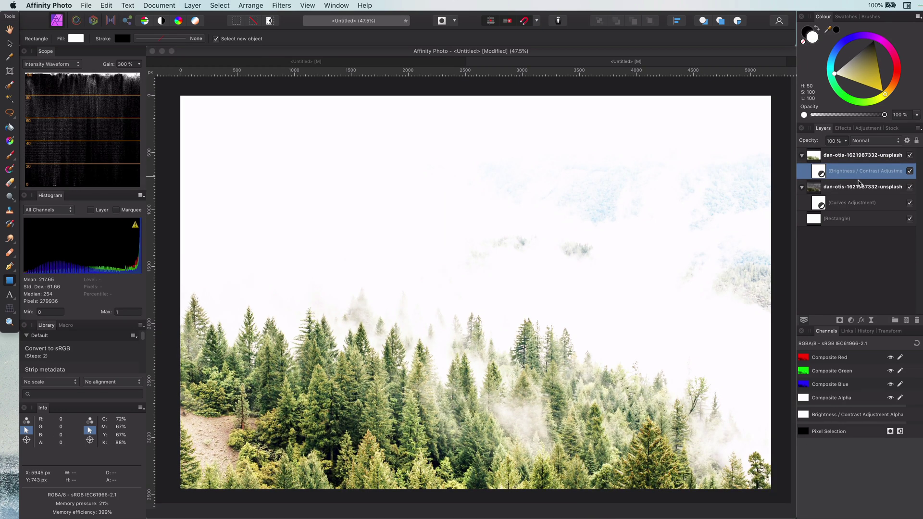
click(908, 140)
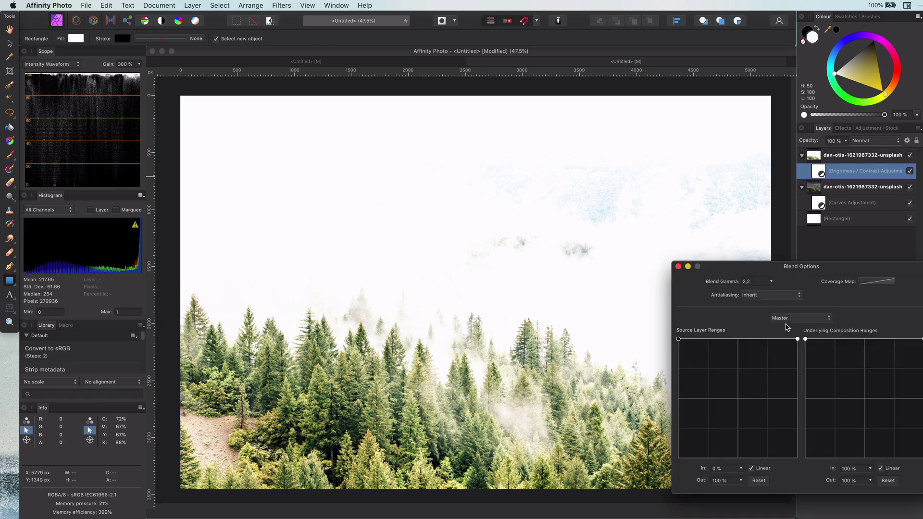
drag(806, 339, 866, 495)
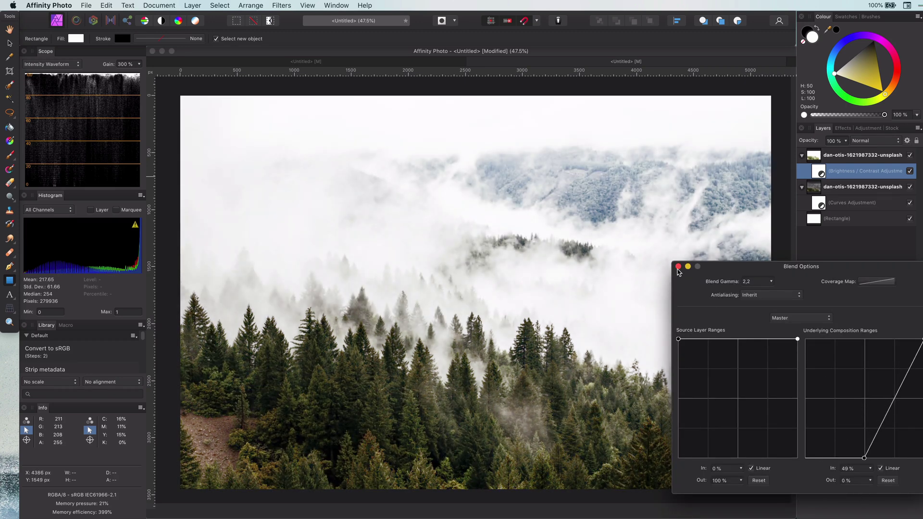
click(678, 266)
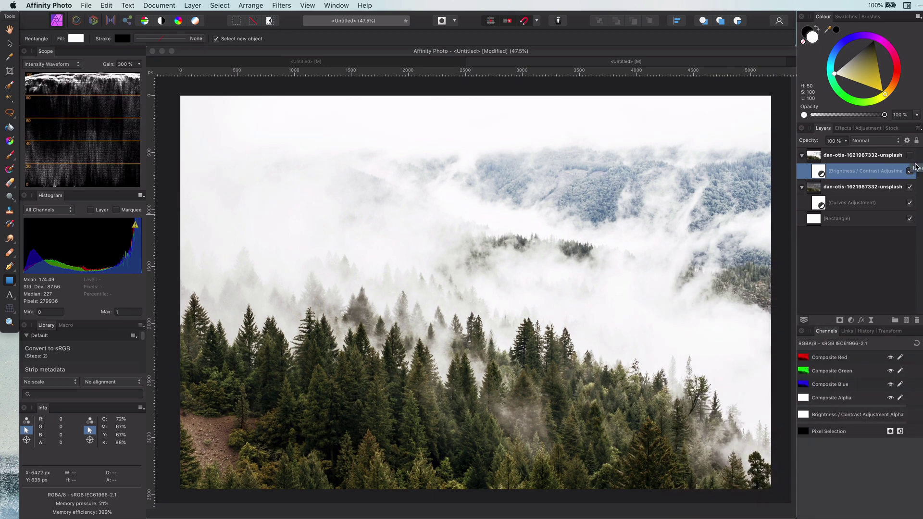
click(910, 155)
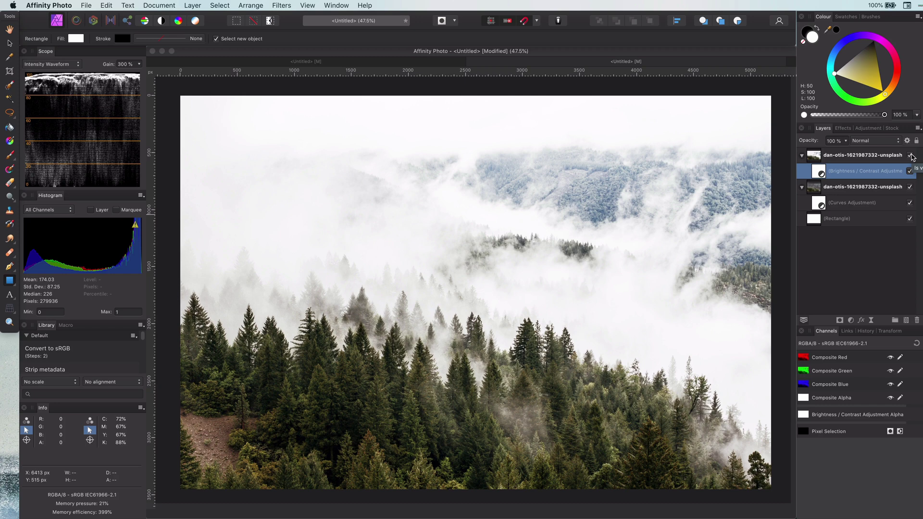
Step: Hide the top photo layer and try a pale cream fill (H 50, S 100, L 93) on the background rectangle
click(817, 219)
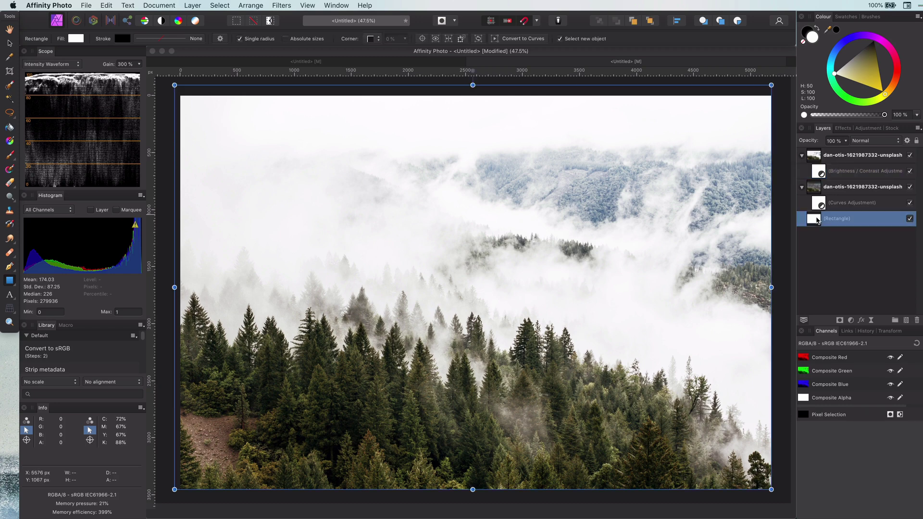
click(910, 157)
click(838, 76)
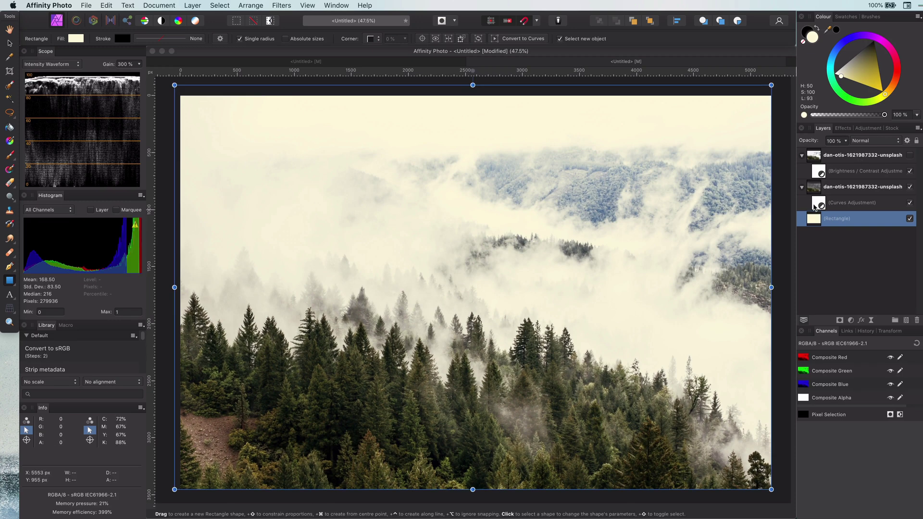
Step: Try inverting the Curves adjustment's source layer range, with the shadow node at Out 100% and the highlight node at In 51%, Out 0%
click(821, 206)
click(907, 141)
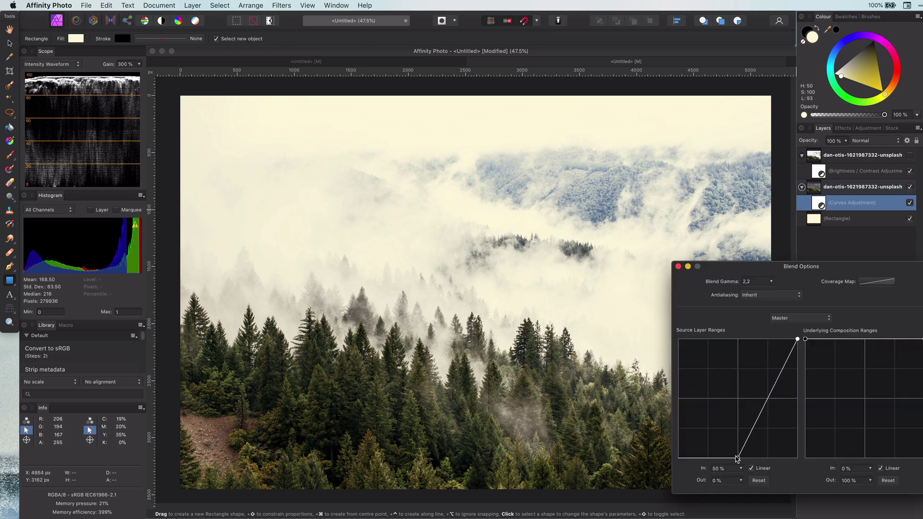
drag(738, 458, 724, 433)
drag(684, 365, 678, 339)
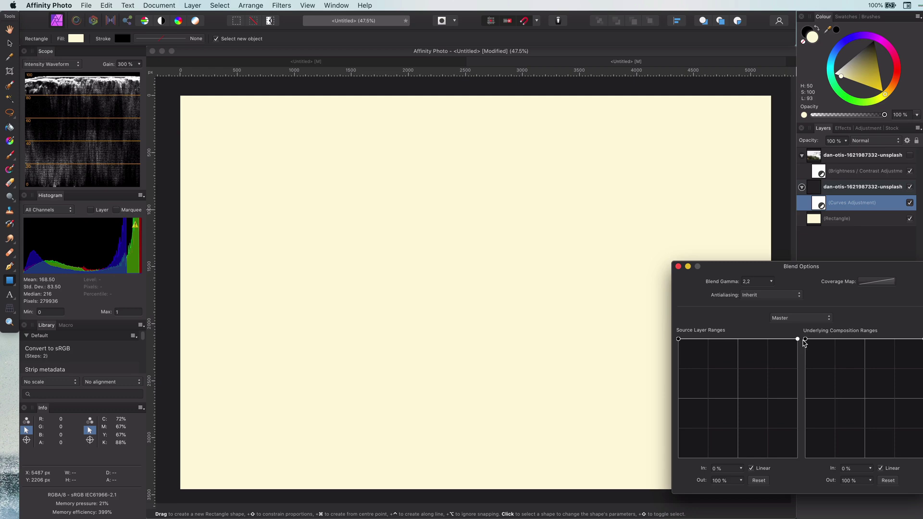
drag(798, 342, 739, 465)
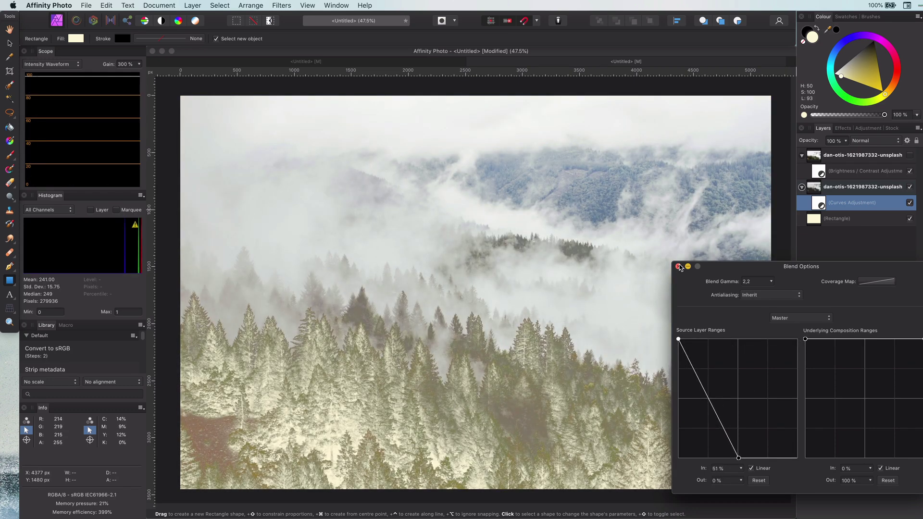
click(678, 267)
Step: Try grey and dark brown (H 50, S 100, L 11) fills on the background rectangle and compare by toggling the top photo layer
click(856, 218)
drag(854, 81, 859, 53)
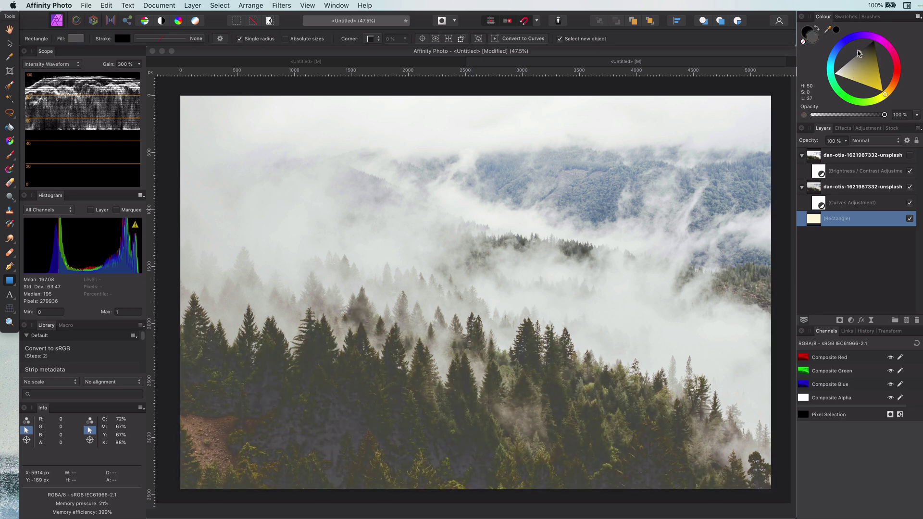
drag(859, 53, 877, 55)
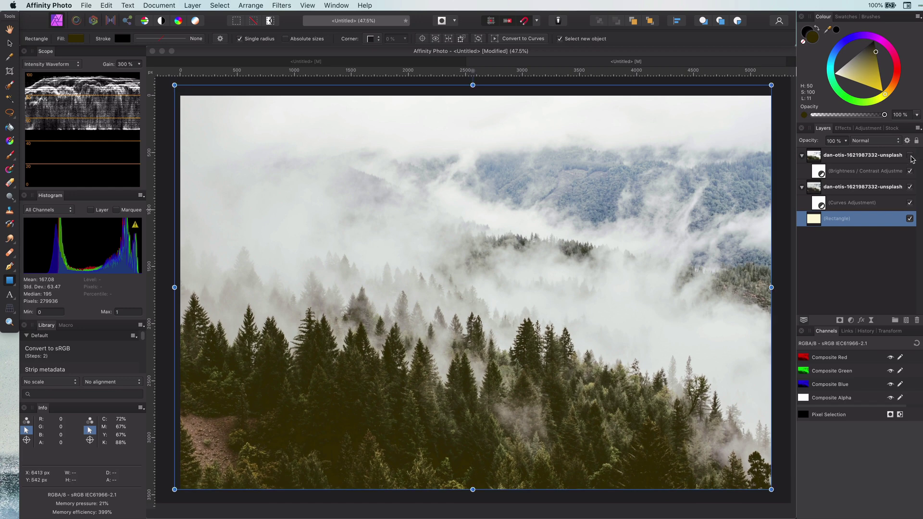
click(911, 155)
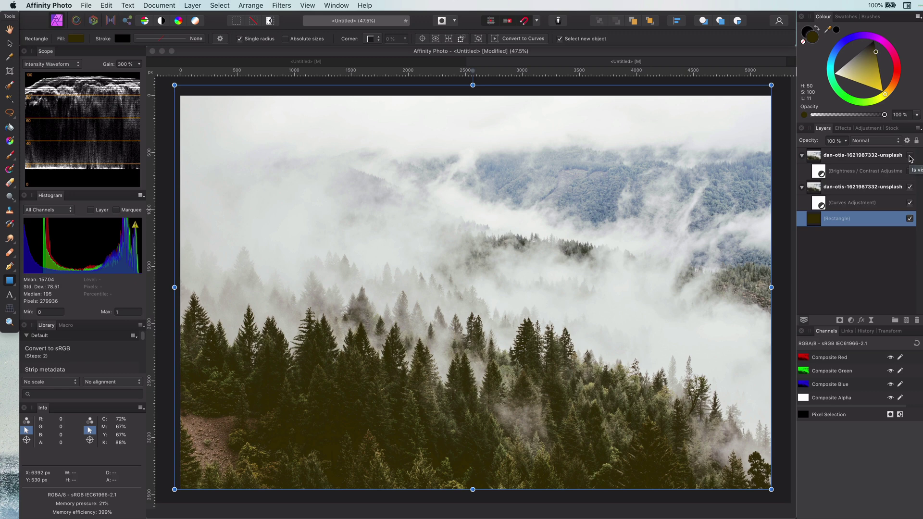
click(910, 156)
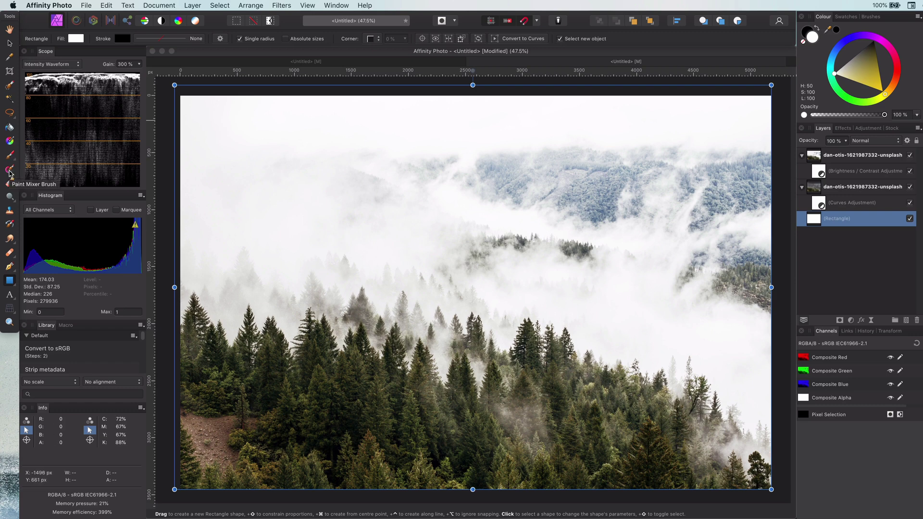
Step: Try a linear gradient on the rectangle from the treeline to the upper sky, with the top photo hidden and a pale yellow end colour
click(10, 140)
drag(469, 330, 602, 140)
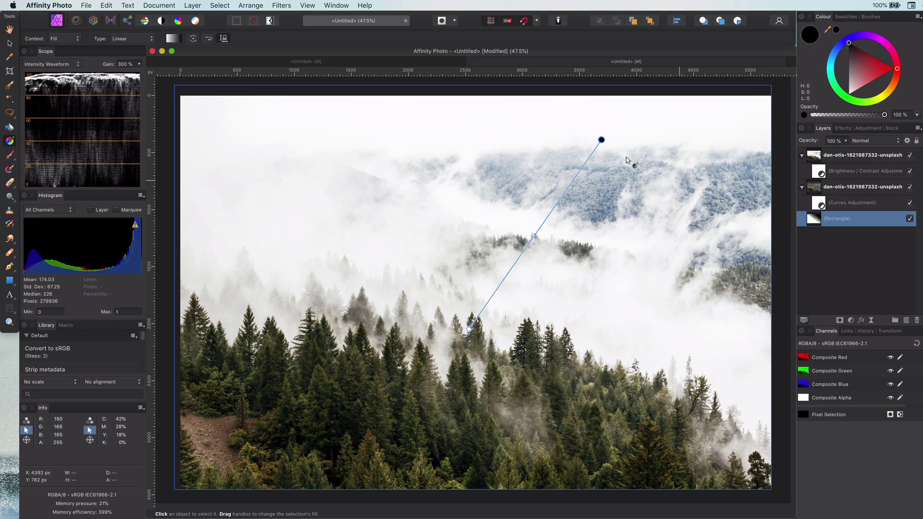
click(910, 155)
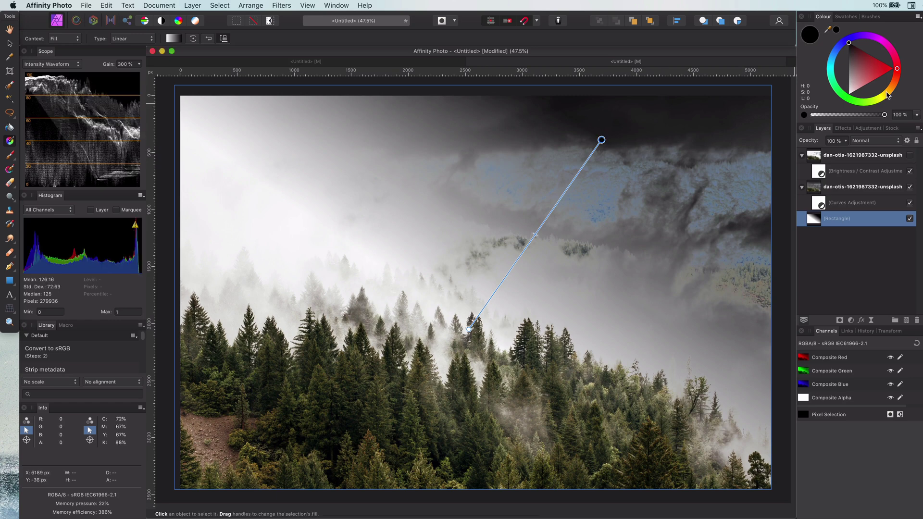
drag(886, 92, 846, 74)
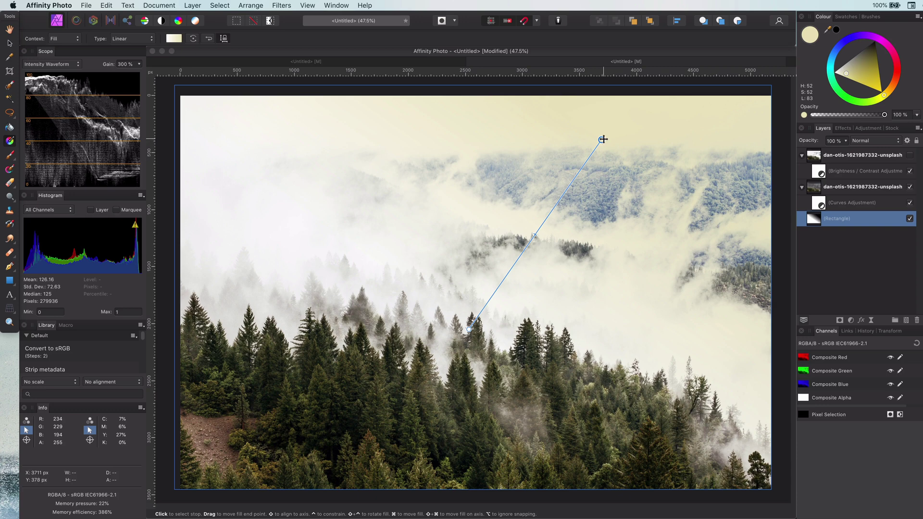
Step: Change the gradient's end colour to pale cyan (H 183, S 100, L 92), extend it across the far mountains and shift its midpoint
drag(603, 139, 708, 134)
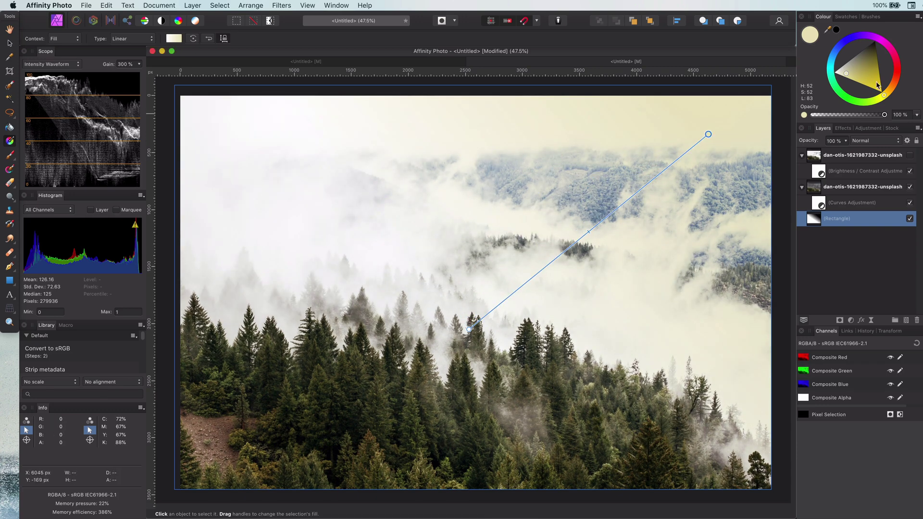
mouse_move(884, 96)
mouse_down()
mouse_move(841, 62)
mouse_move(839, 70)
mouse_move(846, 63)
mouse_up()
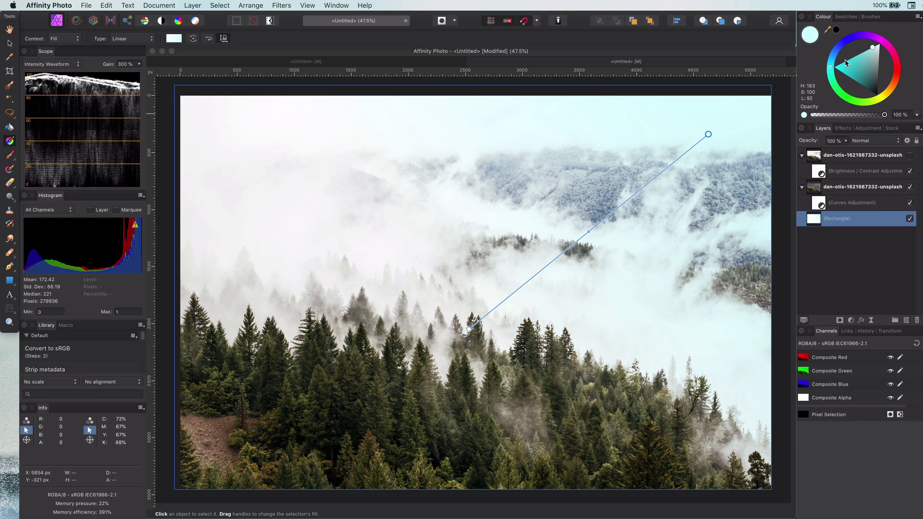
drag(708, 134, 730, 138)
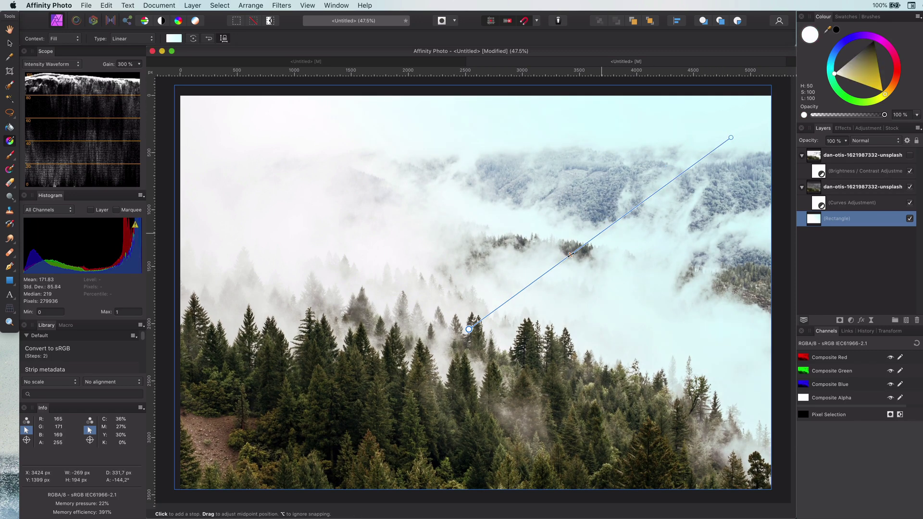
drag(551, 269, 643, 201)
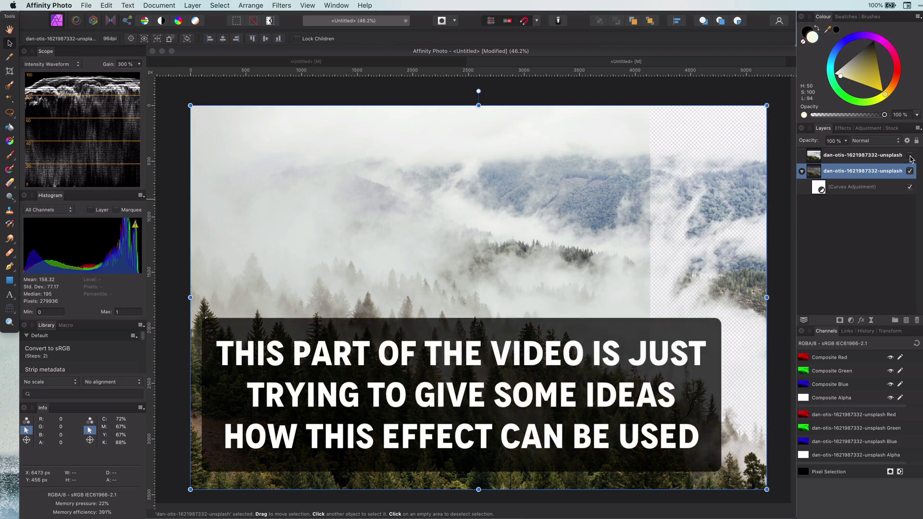
Step: With the top photo hidden, place the misty blue "Early morning lake" Unsplash photo and move it to the bottom of the layer stack
click(910, 155)
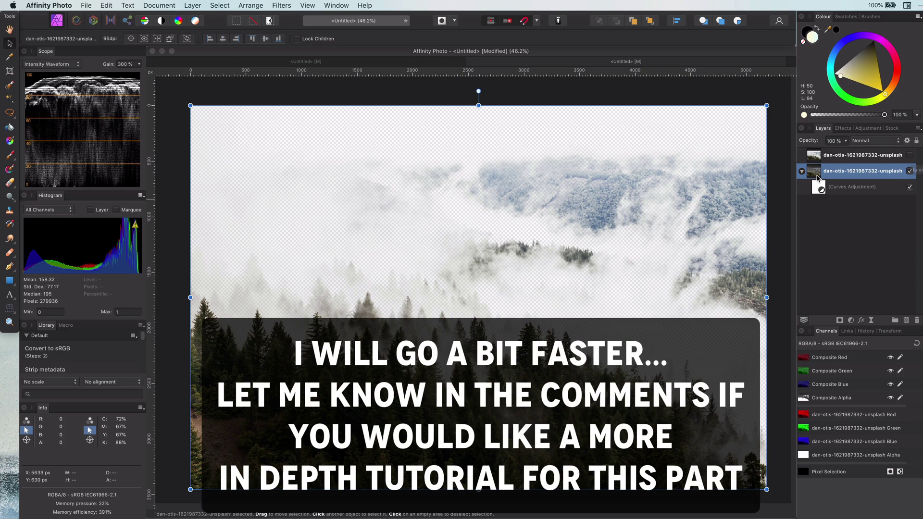
click(892, 128)
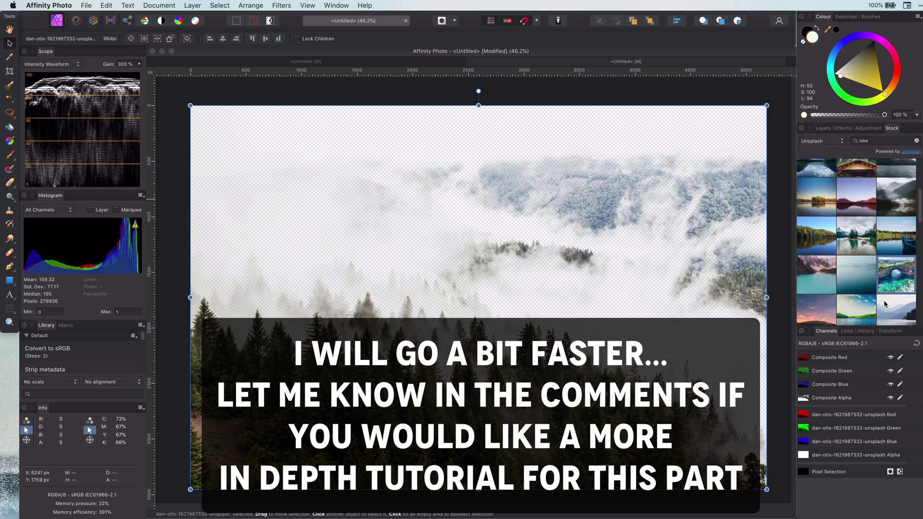
scroll(536, 414, down, 2)
scroll(865, 274, down, 5)
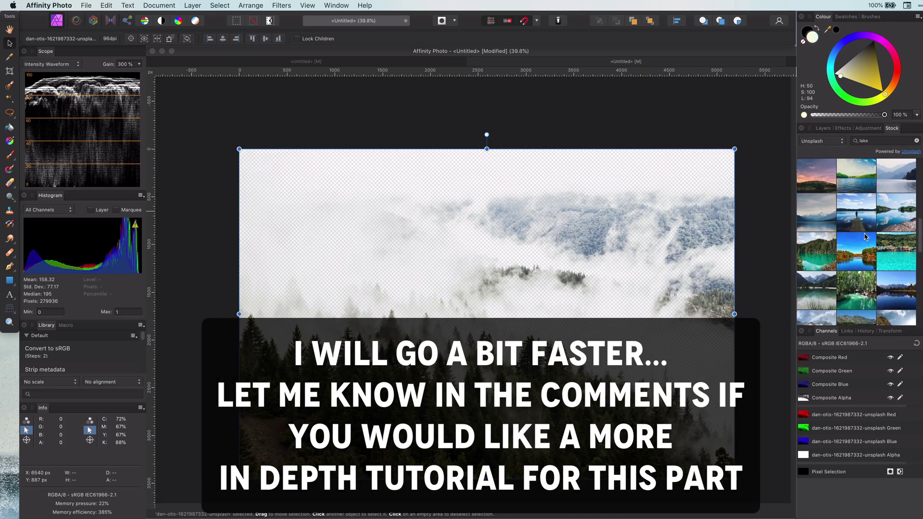
scroll(865, 274, up, 5)
drag(718, 272, 542, 278)
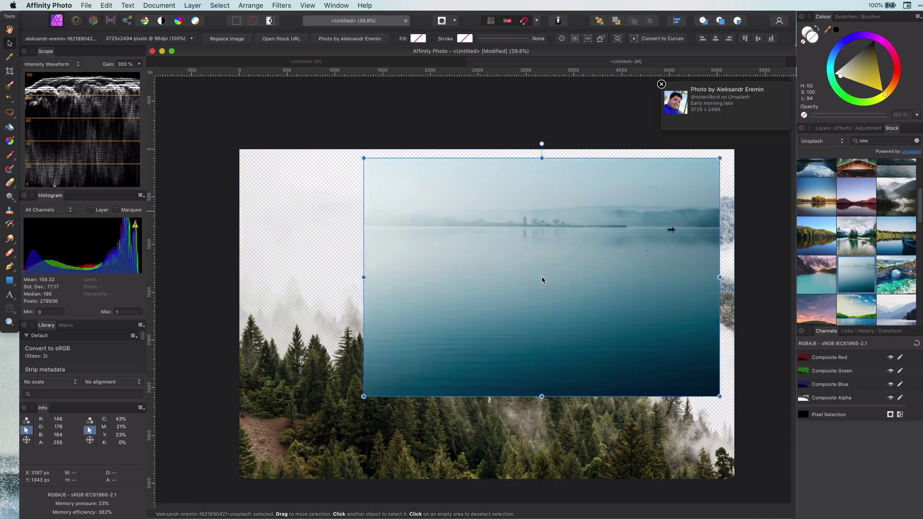
click(823, 128)
drag(818, 154, 823, 204)
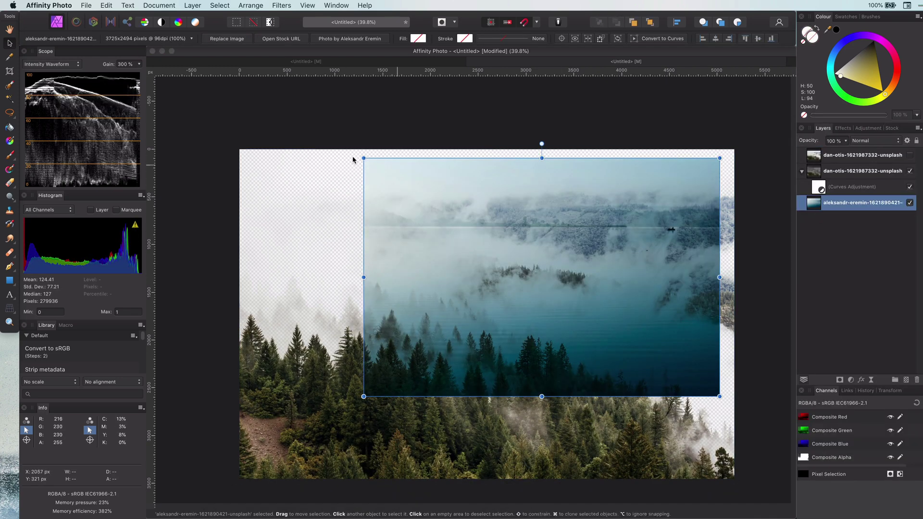
Step: Enlarge the lake photo beyond the canvas and squash it vertically so its top edge meets the canvas's top edge
drag(363, 158, 239, 77)
scroll(526, 337, down, 3)
mouse_move(623, 367)
mouse_down()
mouse_move(690, 418)
mouse_move(621, 386)
mouse_move(621, 369)
mouse_up()
drag(500, 383, 499, 410)
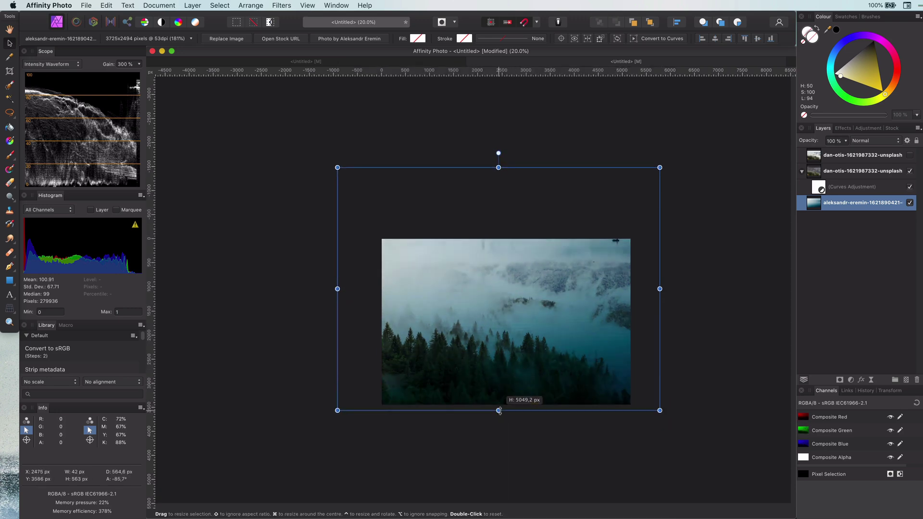
scroll(516, 333, up, 3)
scroll(581, 178, down, 3)
drag(532, 87, 521, 162)
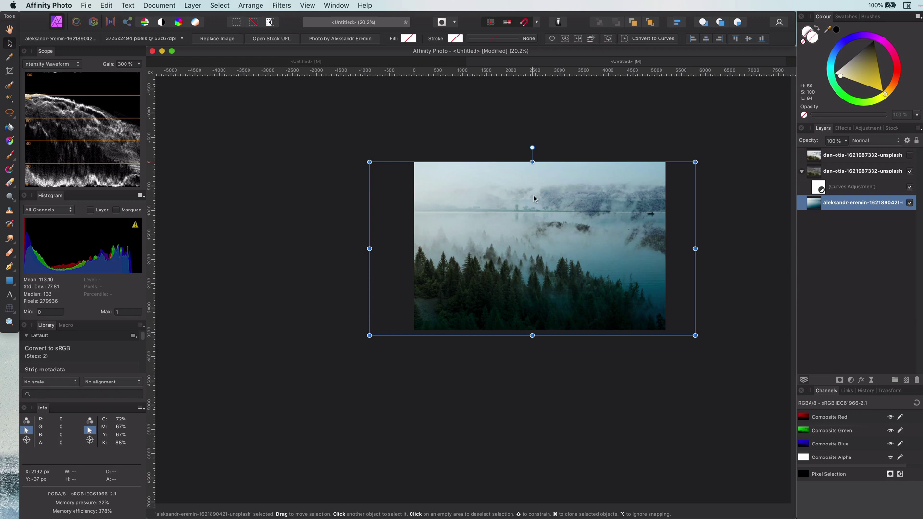
scroll(564, 246, up, 4)
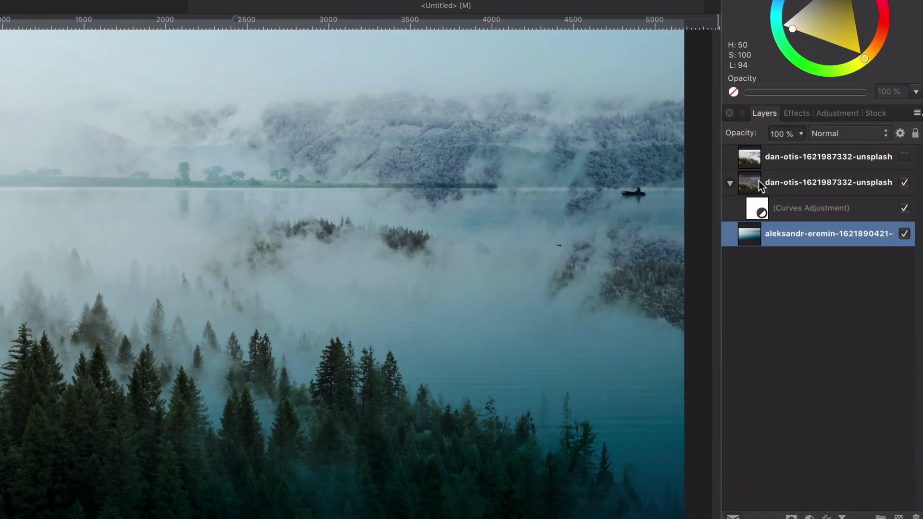
Step: Set the cut-out forest photo layer's blend mode to Multiply and add a mask to it
click(758, 181)
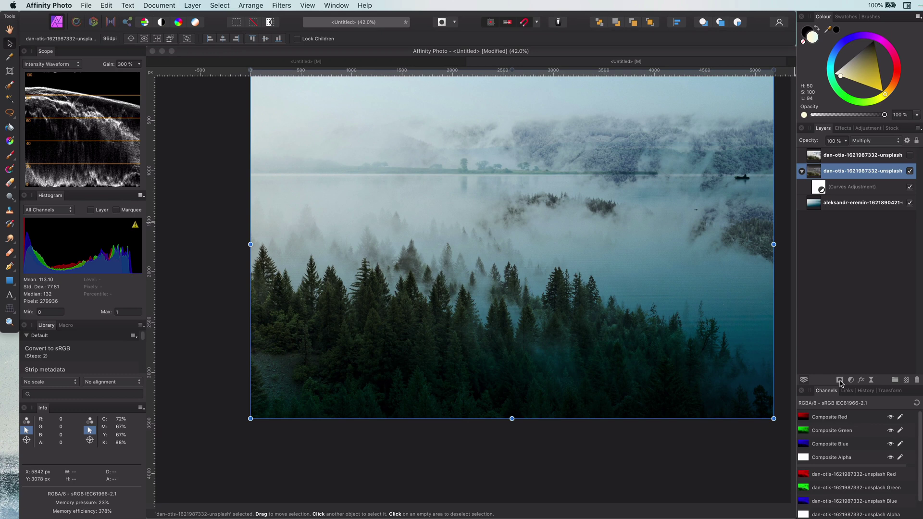
click(839, 379)
Step: Paint black on the mask with a brush about 597 px wide to hide the distant forested mountains above the lake
key(b)
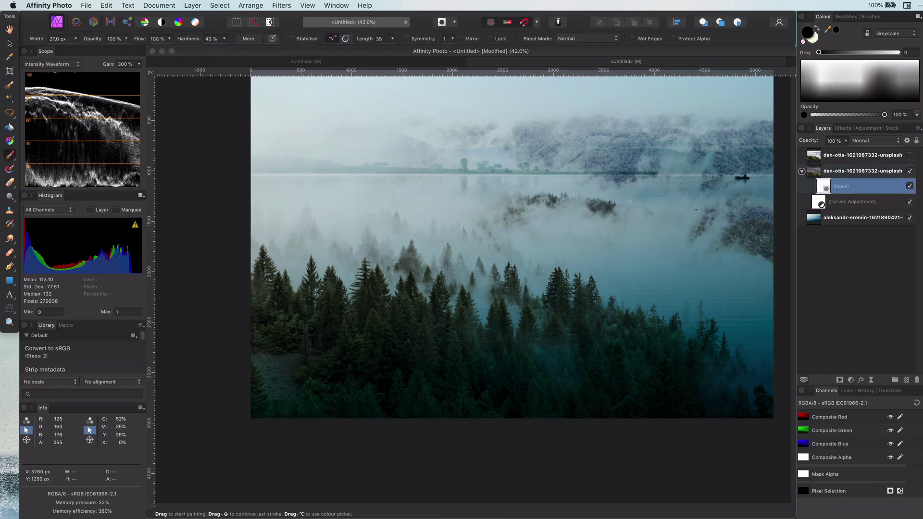
key(])
key(])
key(])
key(])
key(])
key(])
key(])
key(])
scroll(639, 287, right, 3)
mouse_move(677, 236)
mouse_down()
mouse_move(570, 173)
mouse_move(611, 129)
mouse_move(557, 196)
mouse_move(383, 158)
mouse_move(431, 194)
mouse_move(295, 144)
mouse_up()
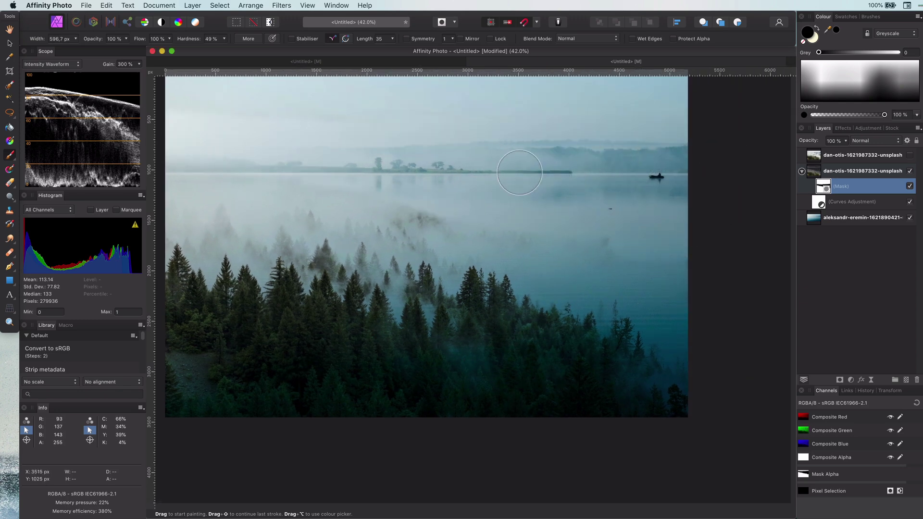
Step: Paint black on the mask along the lake's far right edge with a 1380 px brush at 0% hardness
scroll(646, 217, up, 6)
scroll(645, 217, down, 3)
scroll(684, 275, up, 2)
drag(684, 276, 710, 355)
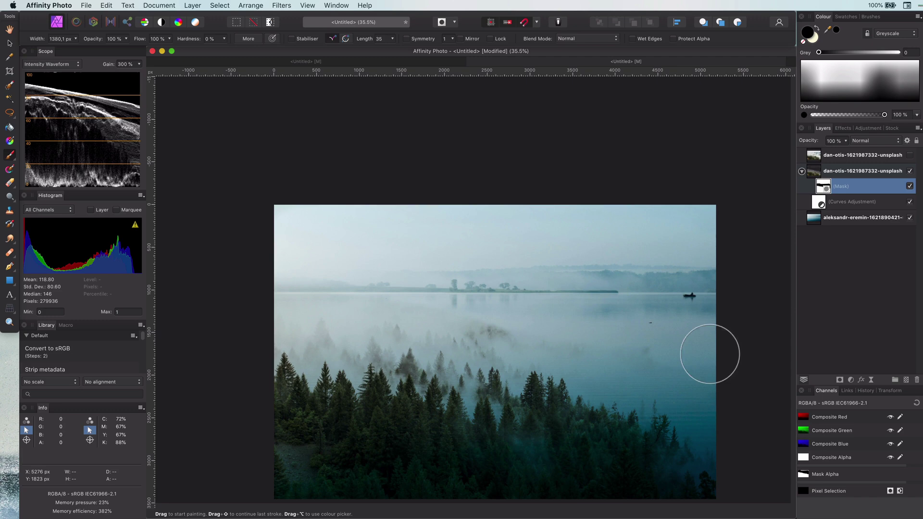
scroll(622, 340, down, 5)
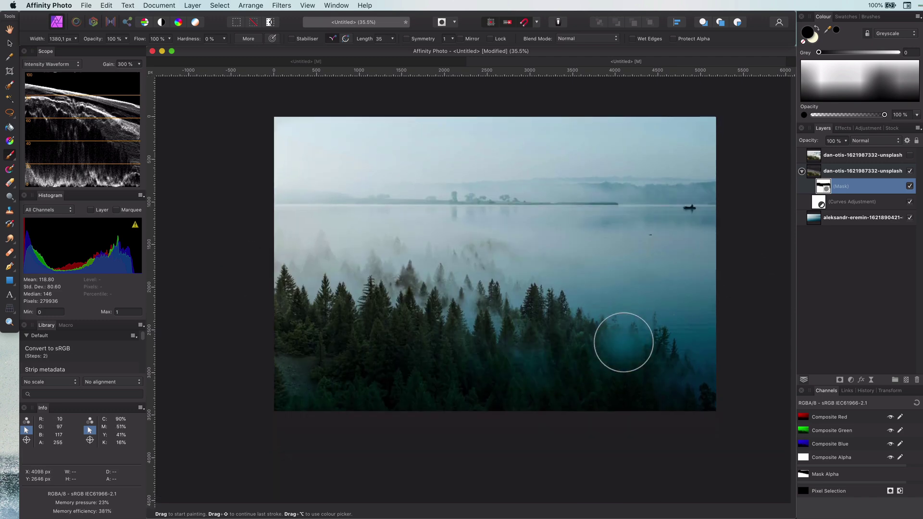
scroll(629, 306, up, 3)
scroll(629, 306, down, 3)
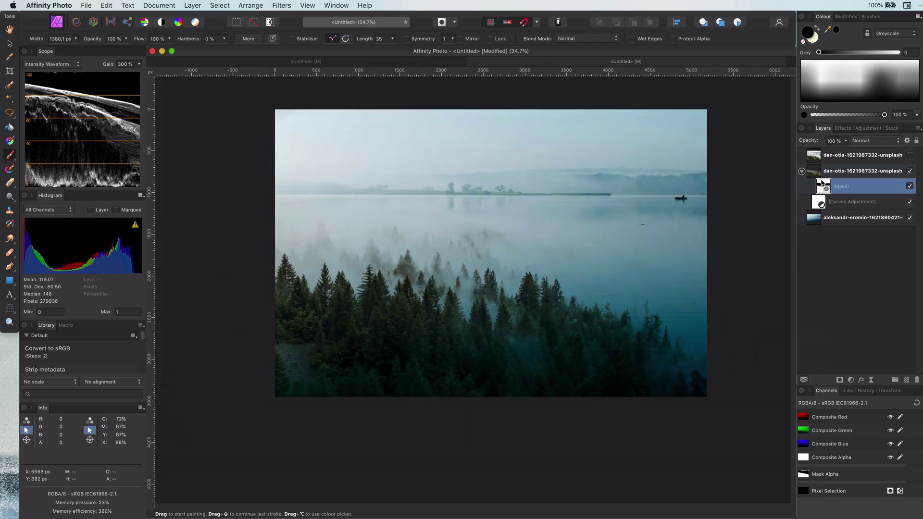
Step: Fine-tune the Curves adjustment's blend ranges, with the source layer highlight node at In 100%, Out 99%
click(860, 201)
click(906, 141)
mouse_move(738, 459)
mouse_down()
mouse_move(678, 457)
mouse_move(762, 457)
mouse_move(737, 458)
mouse_up()
mouse_move(807, 330)
mouse_down()
mouse_move(786, 335)
mouse_move(813, 326)
mouse_up()
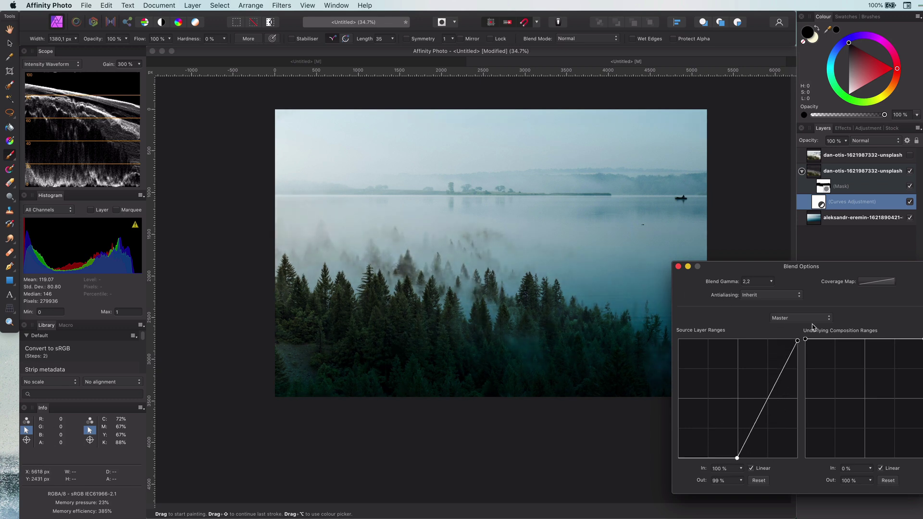
mouse_move(922, 339)
mouse_down()
mouse_move(914, 457)
mouse_move(922, 418)
mouse_move(922, 457)
mouse_move(922, 339)
mouse_up()
mouse_move(807, 340)
mouse_down()
mouse_move(861, 452)
mouse_move(875, 433)
mouse_move(836, 407)
mouse_move(806, 340)
mouse_up()
click(678, 266)
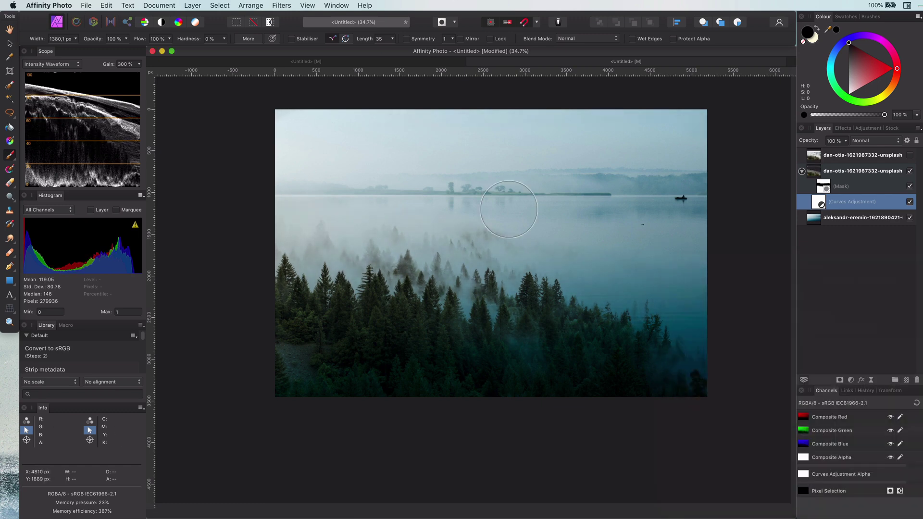
Step: Change the masked forest photo layer's blend mode to Erase so it cuts the trees out of the lake photo
key(super+0)
click(819, 174)
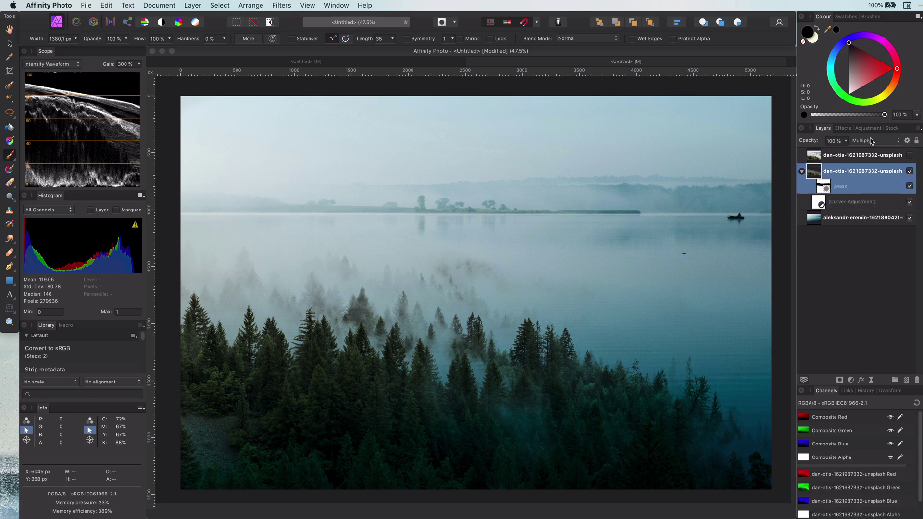
click(874, 141)
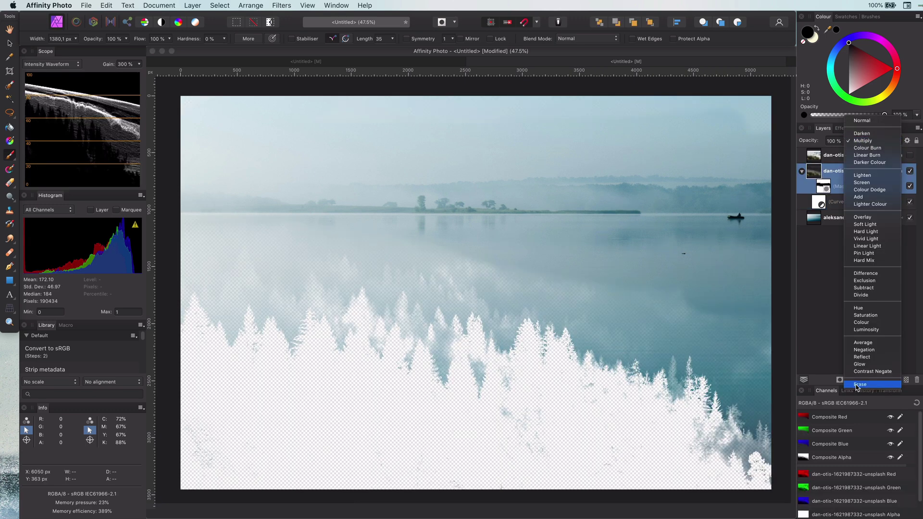
click(856, 385)
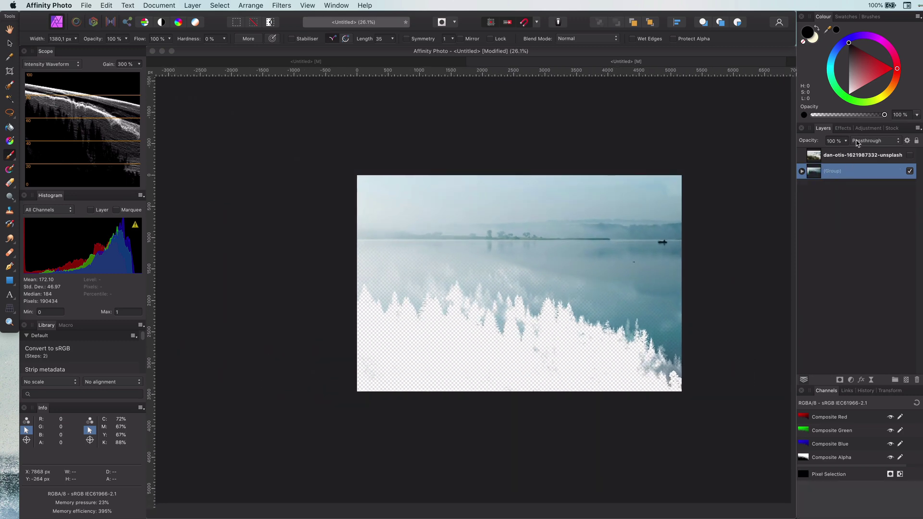
Step: Draw a rectangle covering the whole canvas, fill it with blue (H 198, S 100, L 29), and place it beneath the group
key(m)
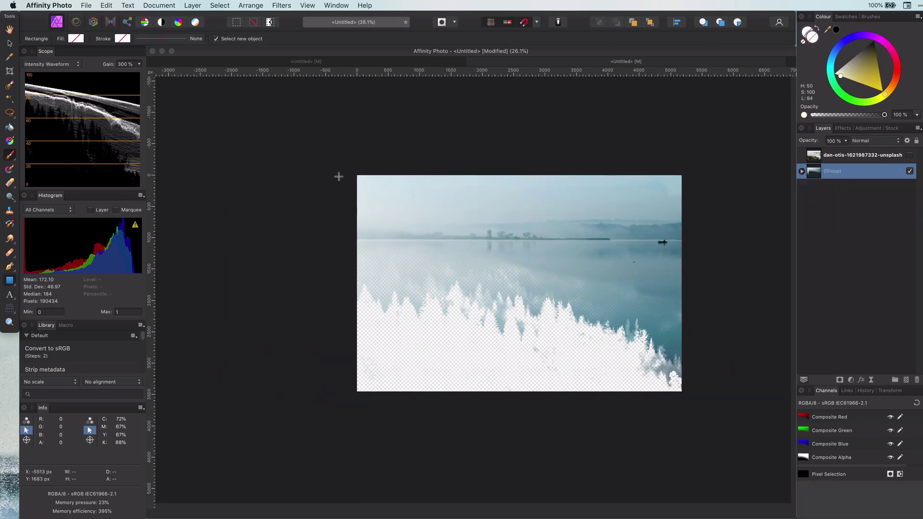
drag(357, 161, 681, 390)
click(851, 65)
mouse_move(850, 62)
mouse_down()
mouse_move(832, 58)
mouse_move(855, 70)
mouse_move(849, 75)
mouse_up()
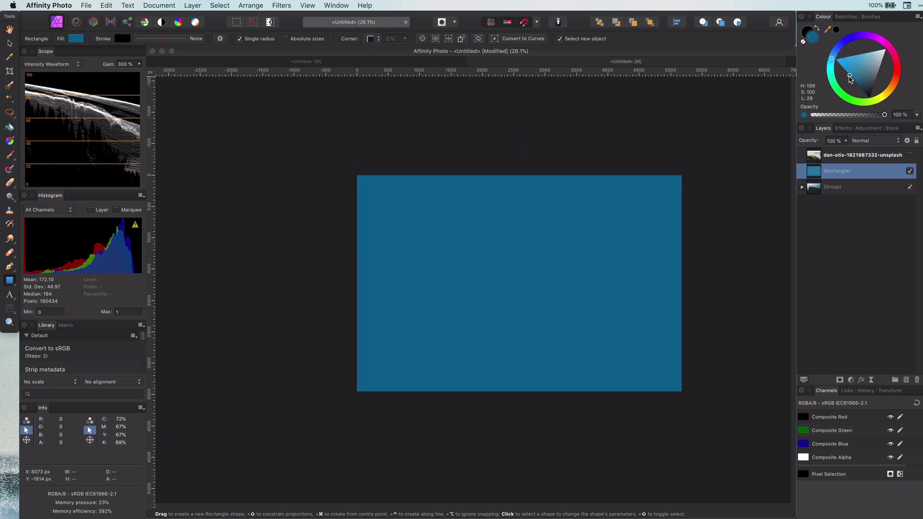
drag(832, 172, 820, 198)
Step: Darken the background rectangle's fill to a deep blue with H 198, S 82, L 19
scroll(579, 276, up, 4)
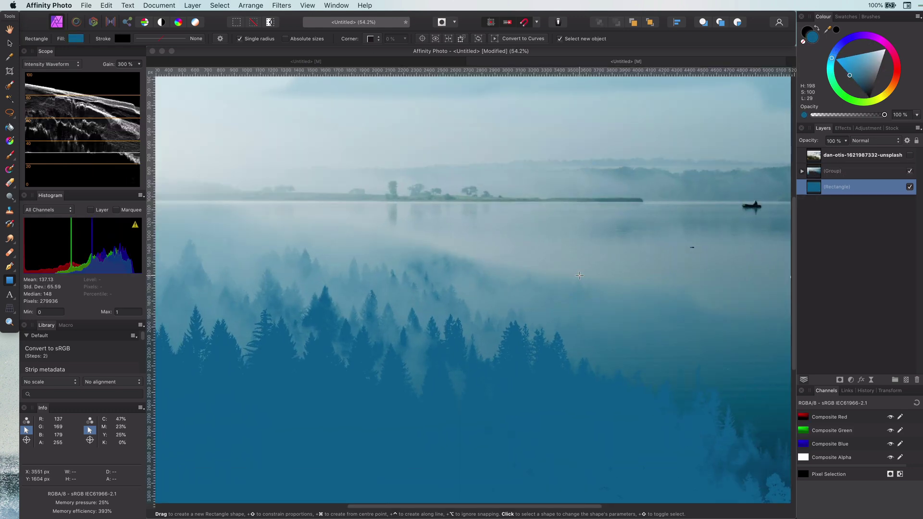
scroll(579, 275, down, 2)
key(v)
click(817, 189)
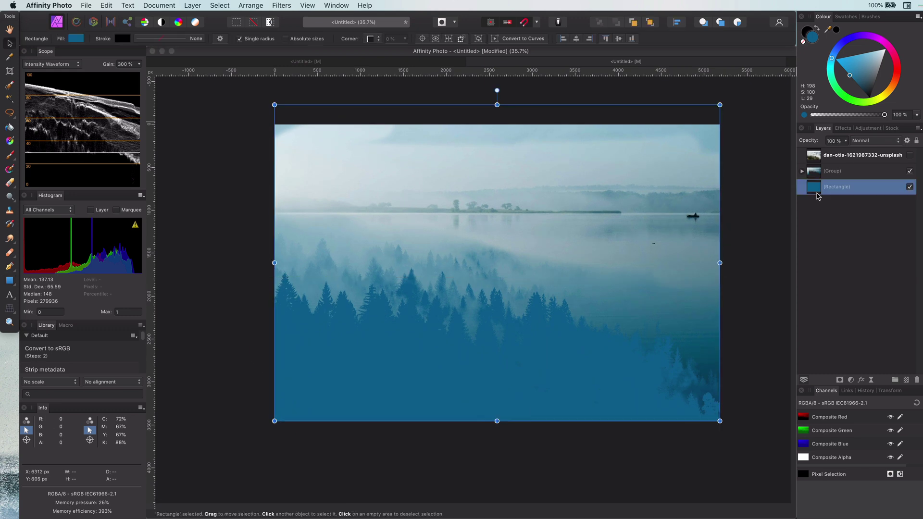
drag(851, 77, 859, 84)
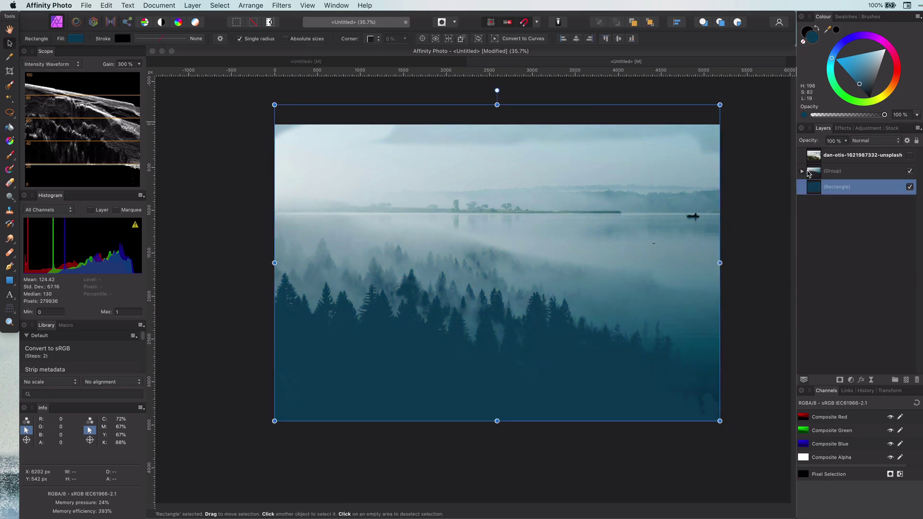
Step: Paint black on the grouped forest photo's mask with the 1380 px brush to clear leftover sky haze, reducing the flow for softer strokes
click(802, 171)
click(813, 191)
click(834, 187)
key(b)
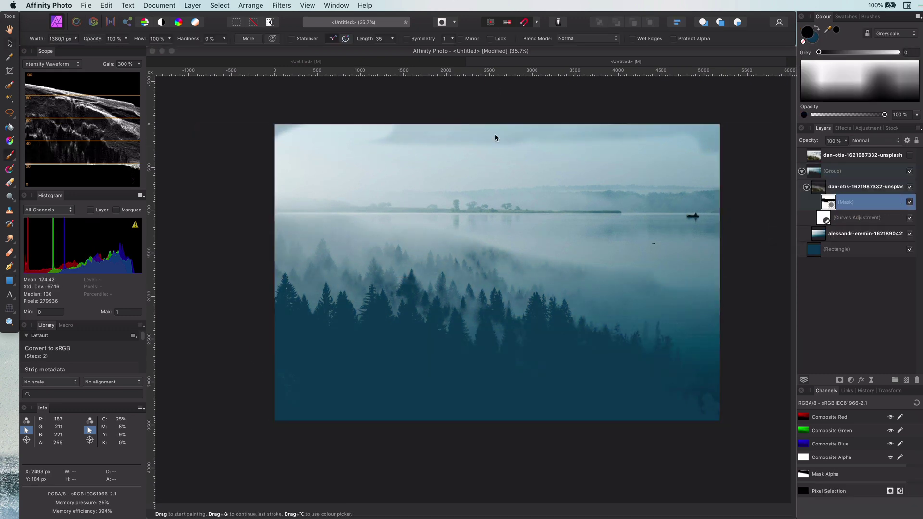
mouse_move(757, 257)
mouse_down()
mouse_move(676, 260)
mouse_move(647, 244)
mouse_up()
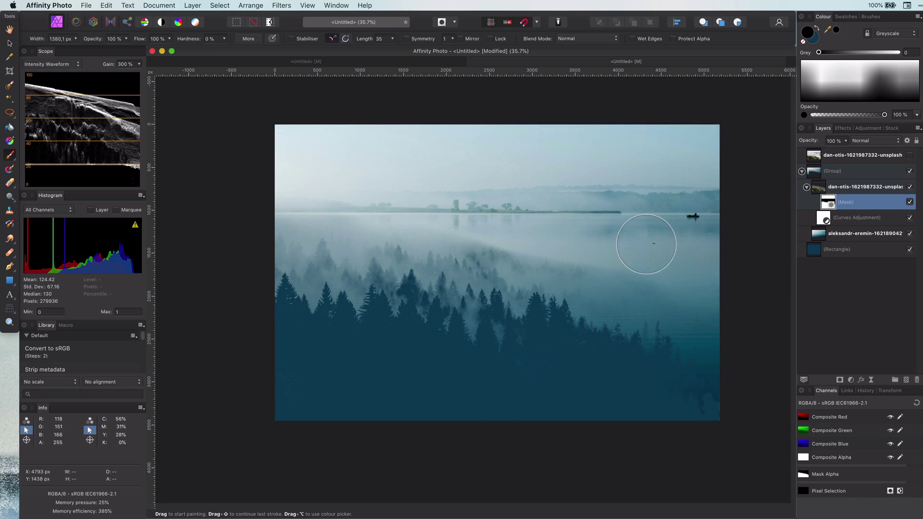
click(169, 39)
drag(169, 49, 141, 49)
mouse_move(735, 318)
mouse_down()
mouse_move(663, 284)
mouse_move(371, 204)
mouse_up()
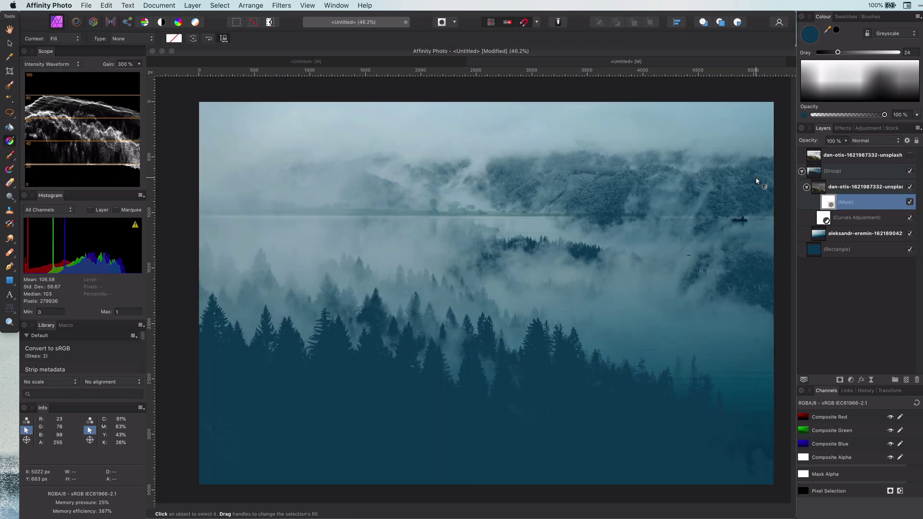
Step: Apply a linear gradient to the forest photo's mask, running from black in the sky to white over the foreground trees
drag(742, 180, 489, 348)
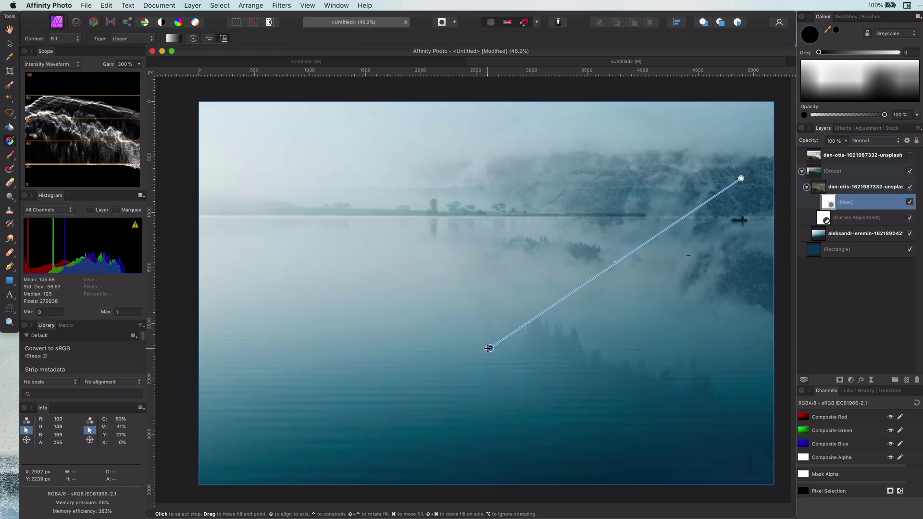
click(811, 38)
click(741, 179)
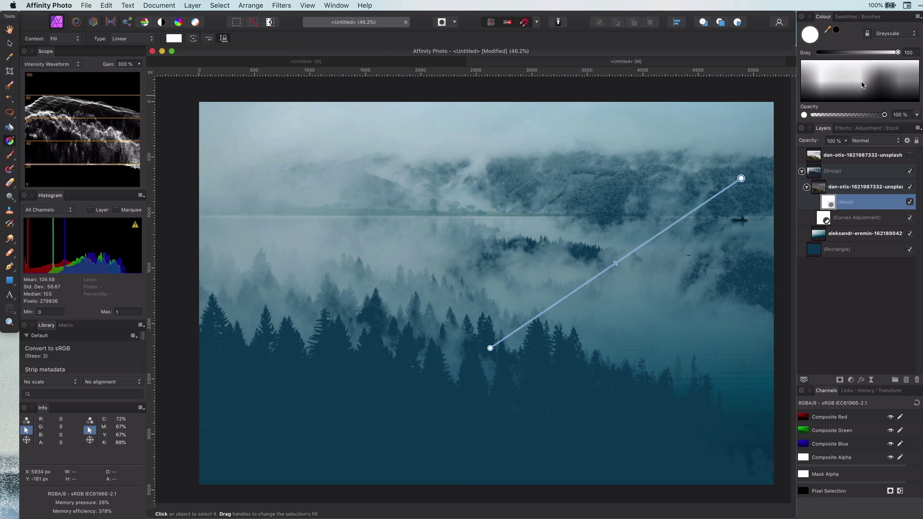
click(883, 99)
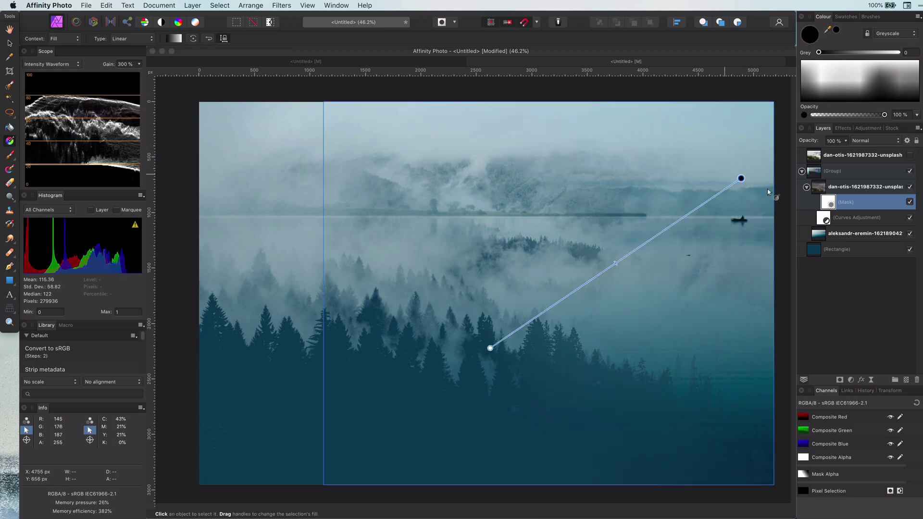
drag(742, 180, 740, 148)
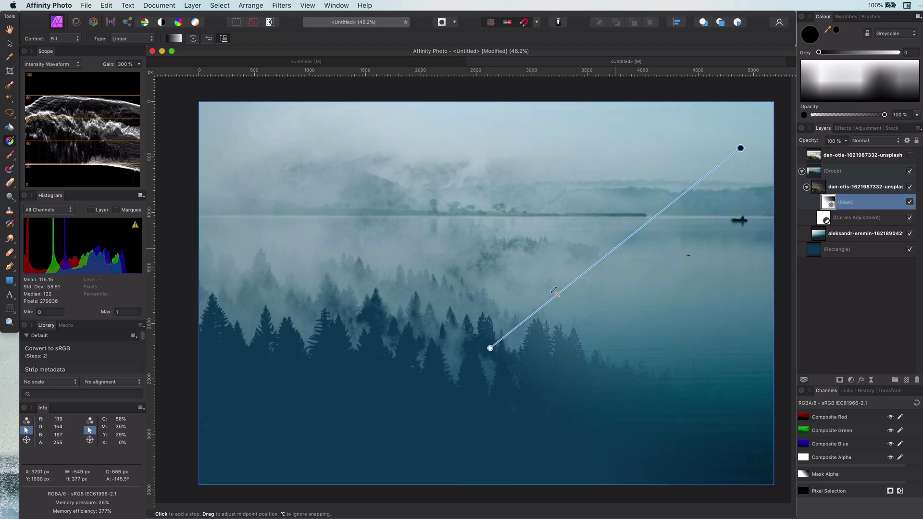
drag(740, 149, 558, 144)
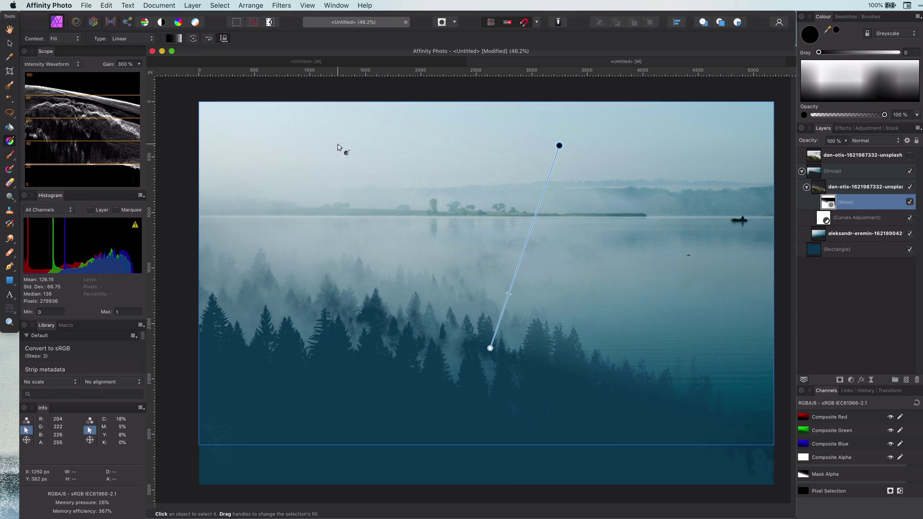
Step: Give the background rectangle a linear gradient from vivid magenta (hue 330) at its lower-left corner to the deep blue
key(v)
click(194, 117)
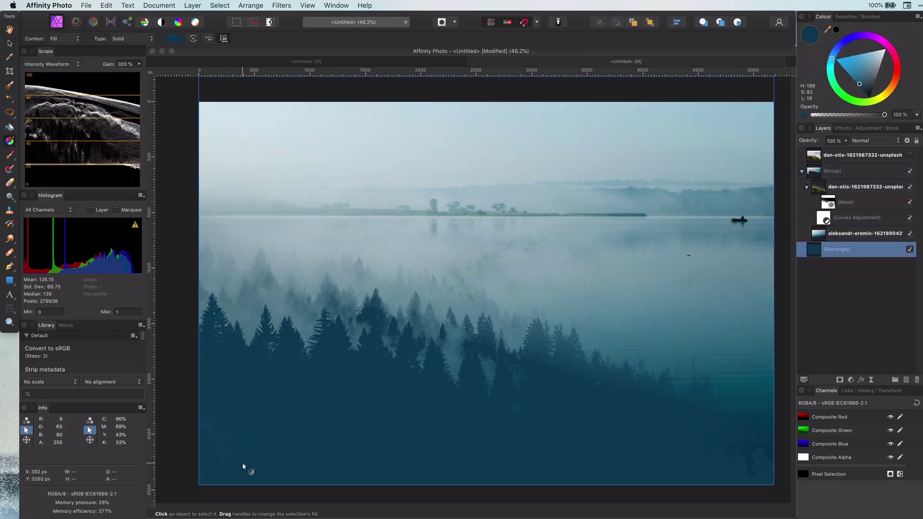
drag(242, 464, 514, 300)
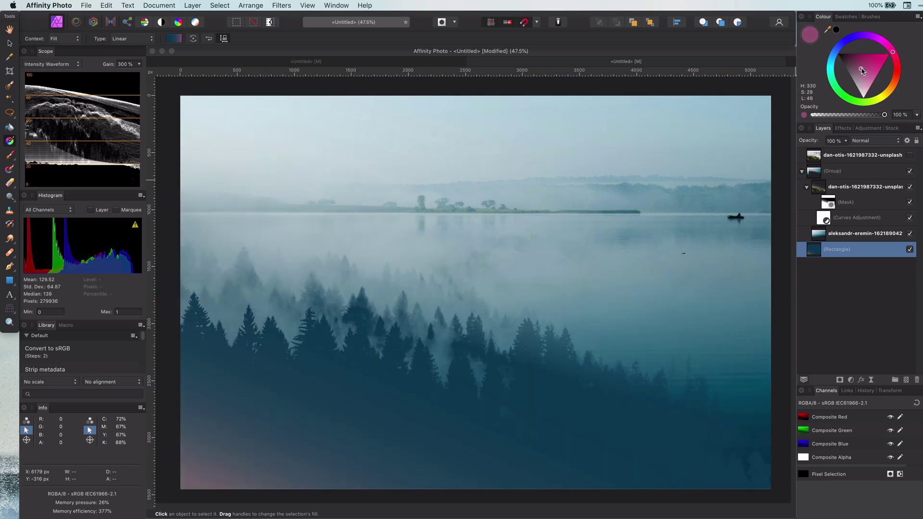
mouse_move(862, 71)
mouse_down()
mouse_move(886, 79)
mouse_move(865, 56)
mouse_up()
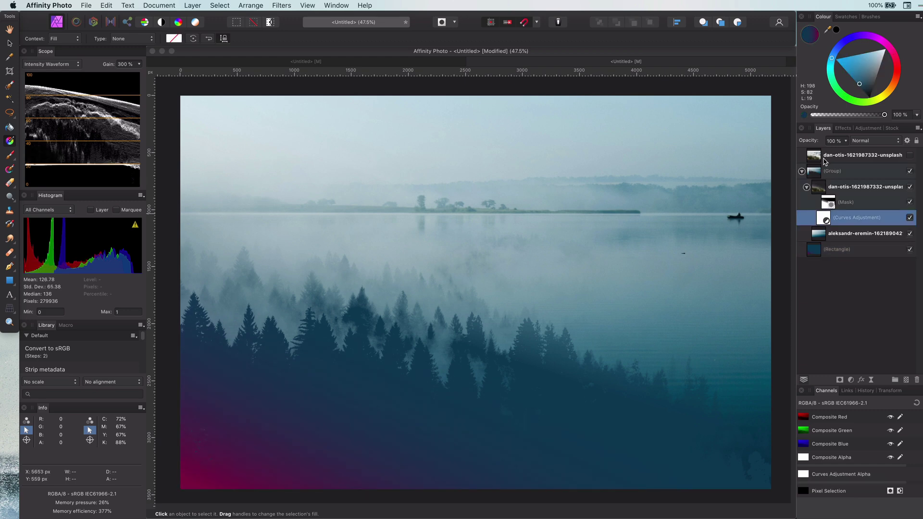
Step: Duplicate the original forest photo layer and move the copy to the bottom of the layer stack, beneath the rectangle
click(821, 156)
click(909, 156)
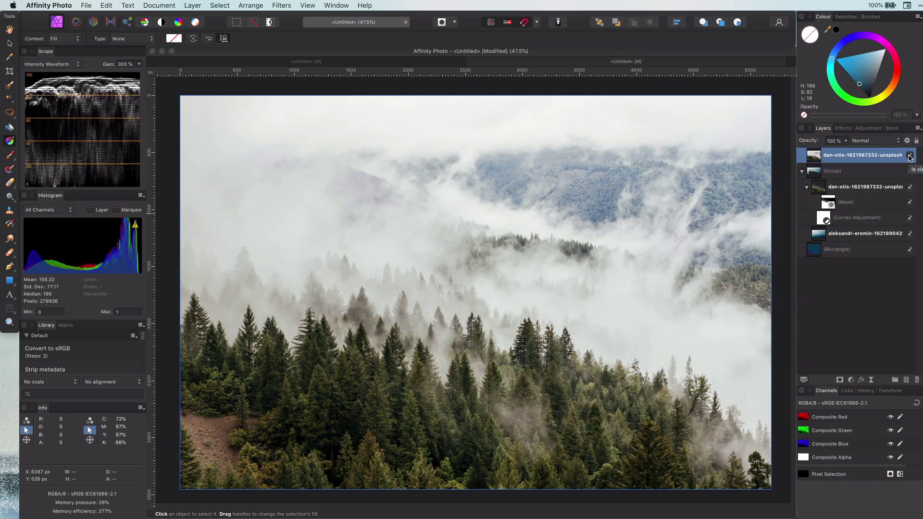
key(super+j)
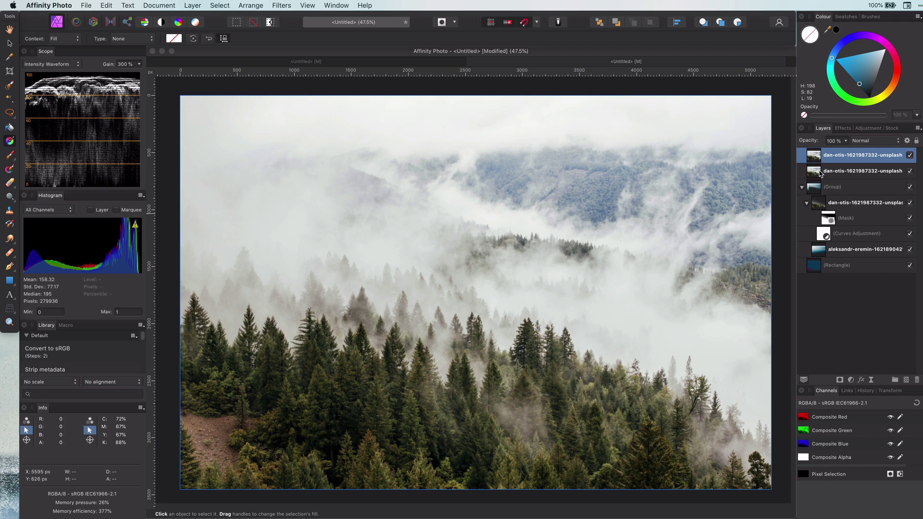
drag(814, 172, 818, 275)
Step: Try the Overlay blend mode on the gradient rectangle above the forest photo copy
click(831, 171)
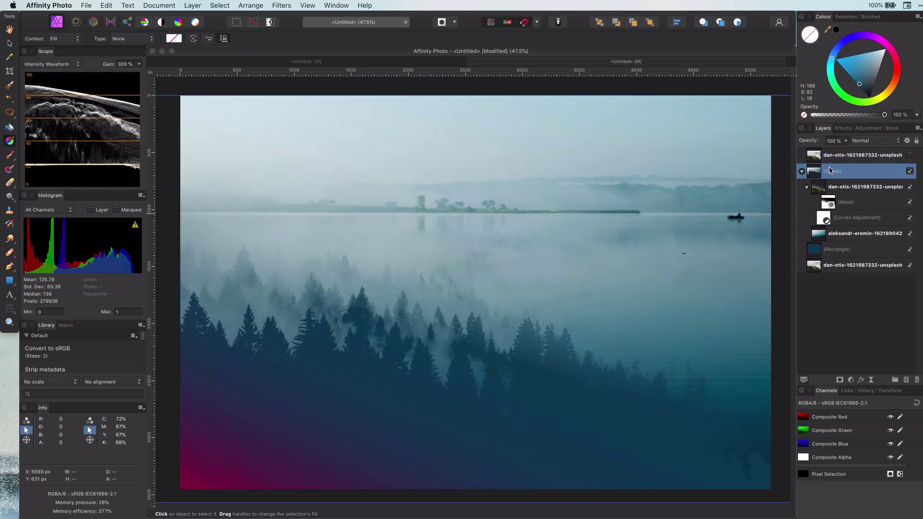
click(821, 237)
click(821, 250)
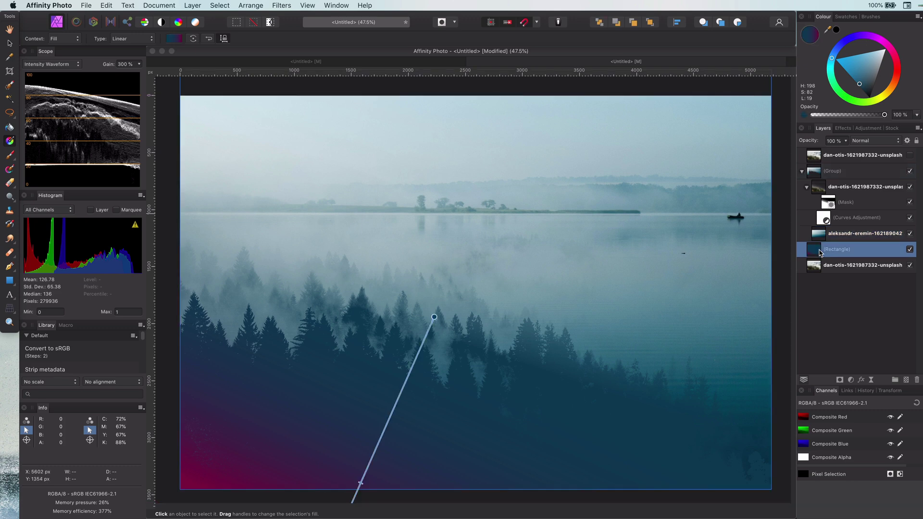
click(880, 140)
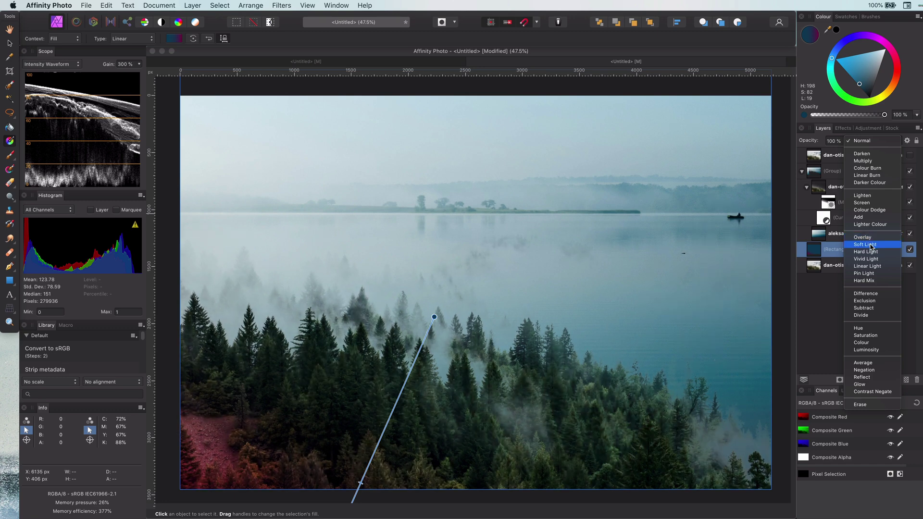
click(865, 237)
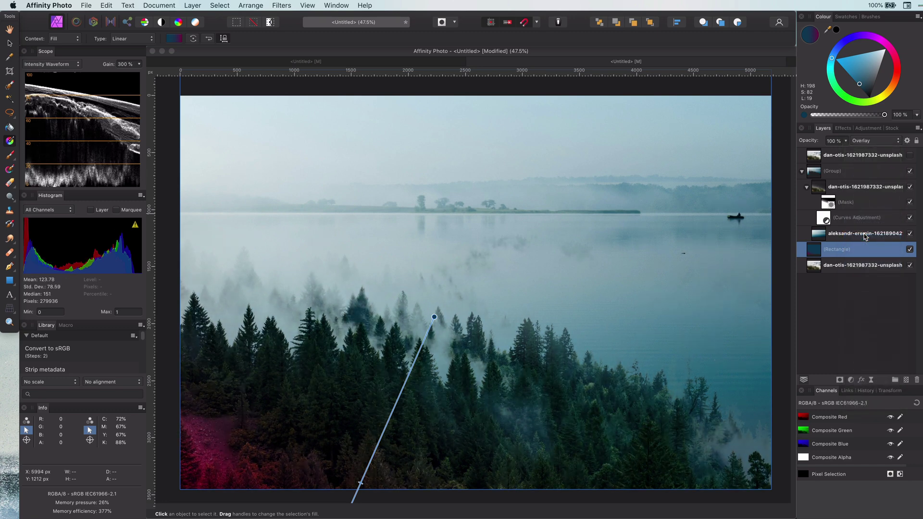
scroll(857, 140, up, 5)
Step: Group the lake composite with the gradient rectangle, and set the new group to Overlay at 59% opacity
click(847, 171)
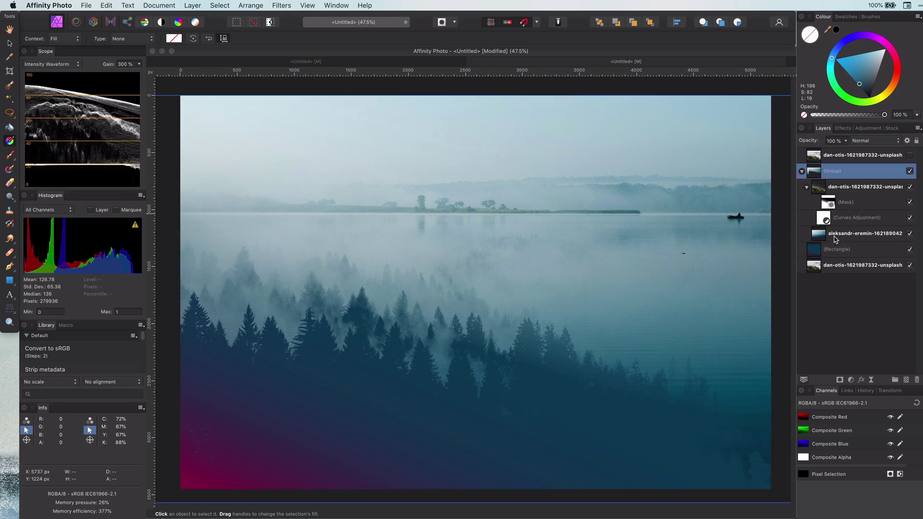
super+click(833, 249)
key(super+g)
click(868, 144)
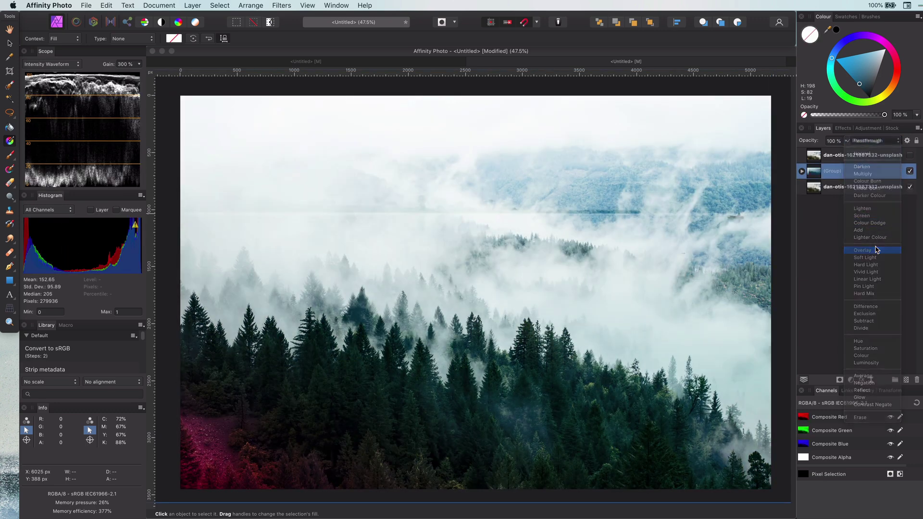
click(875, 250)
drag(798, 142, 789, 141)
Step: Adjust the grouped rectangle's gradient by pulling its magenta end toward the image's lower-left corner and darkening it
click(801, 171)
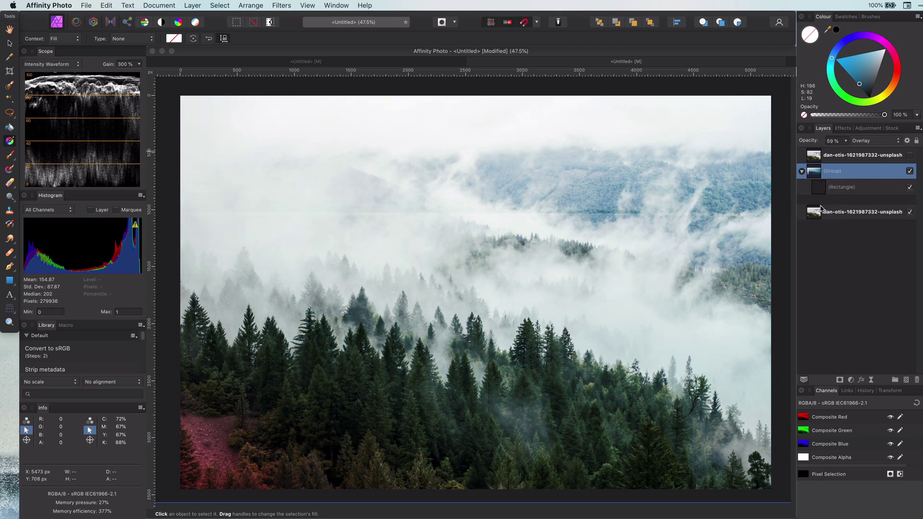
click(814, 202)
scroll(337, 445, down, 3)
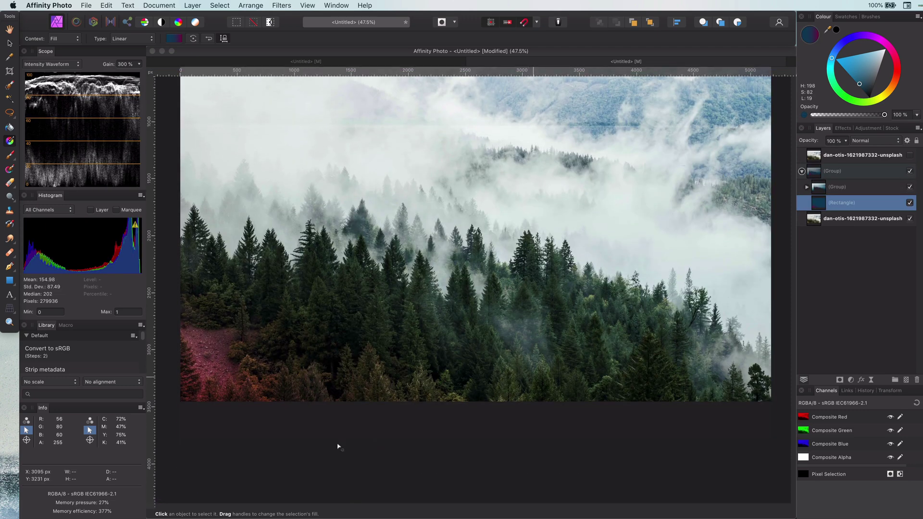
drag(338, 445, 220, 380)
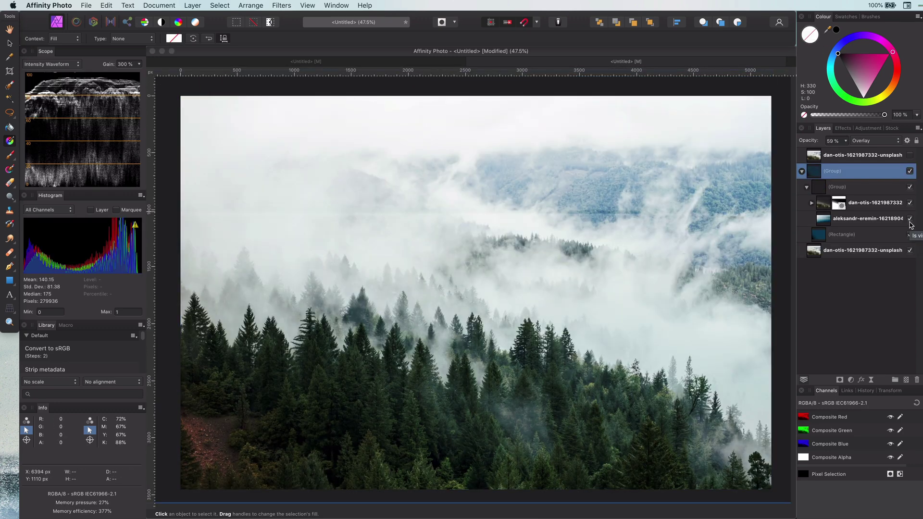
Step: Hide the lake photo inside the nested group, switching it and the gradient rectangle off and on to compare their effect
click(909, 220)
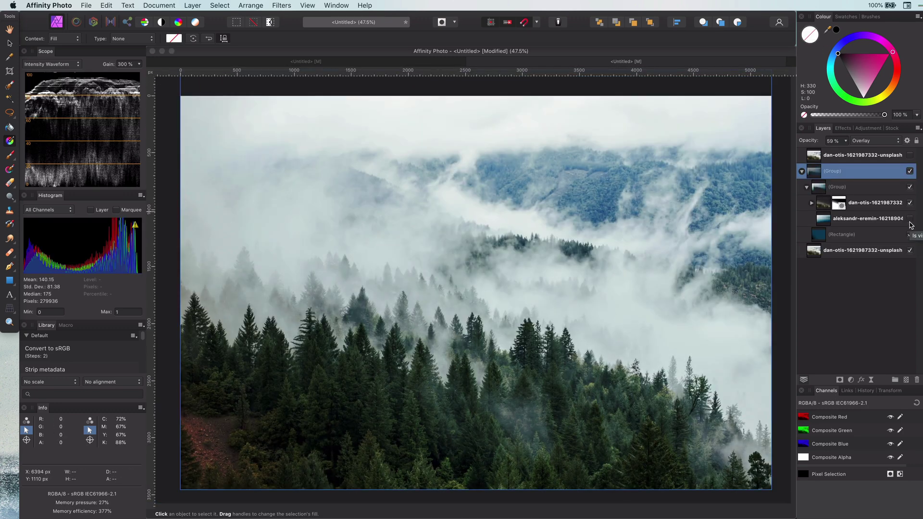
click(910, 235)
click(909, 235)
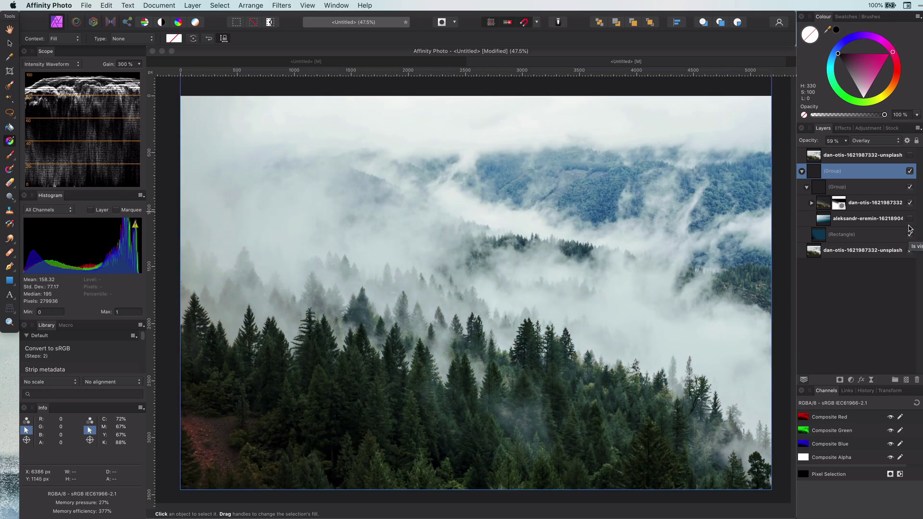
click(909, 225)
click(910, 221)
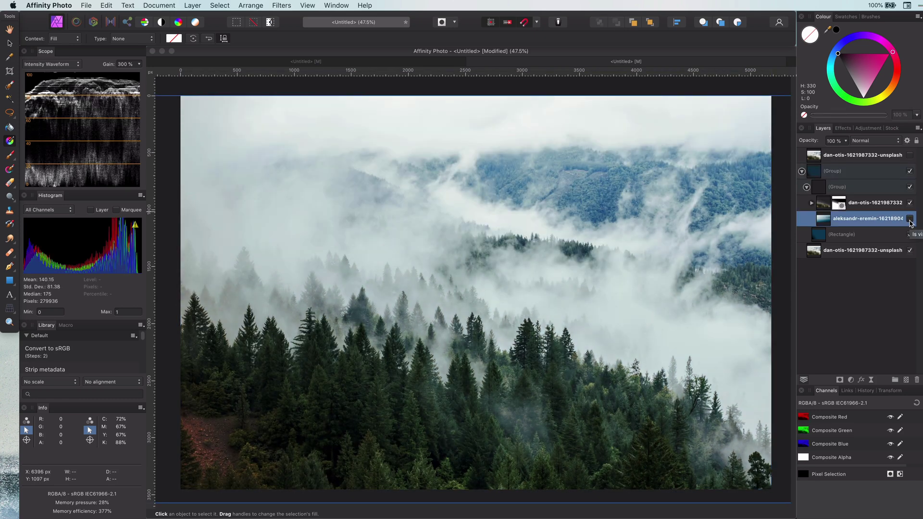
Step: Compare the Overlay-toned image with the original by toggling the visibility of the outer group and the top forest photo
click(909, 171)
click(909, 171)
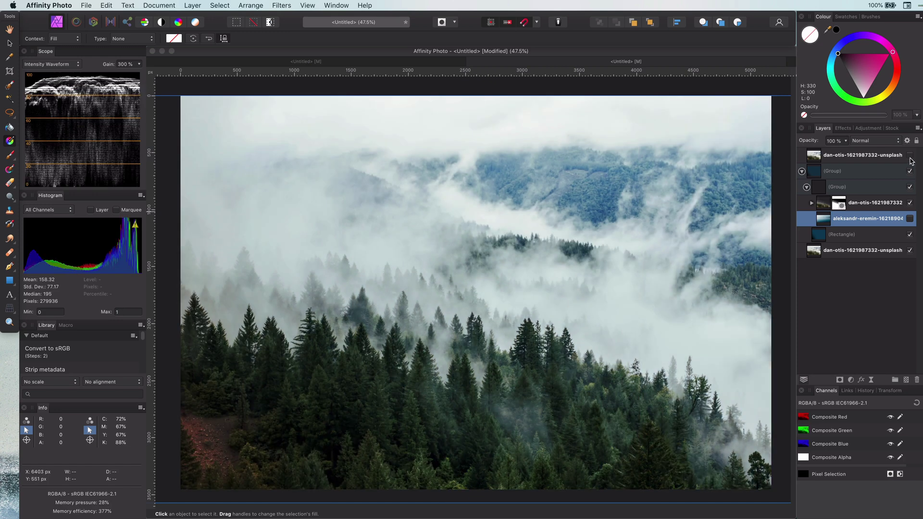
click(910, 155)
click(802, 171)
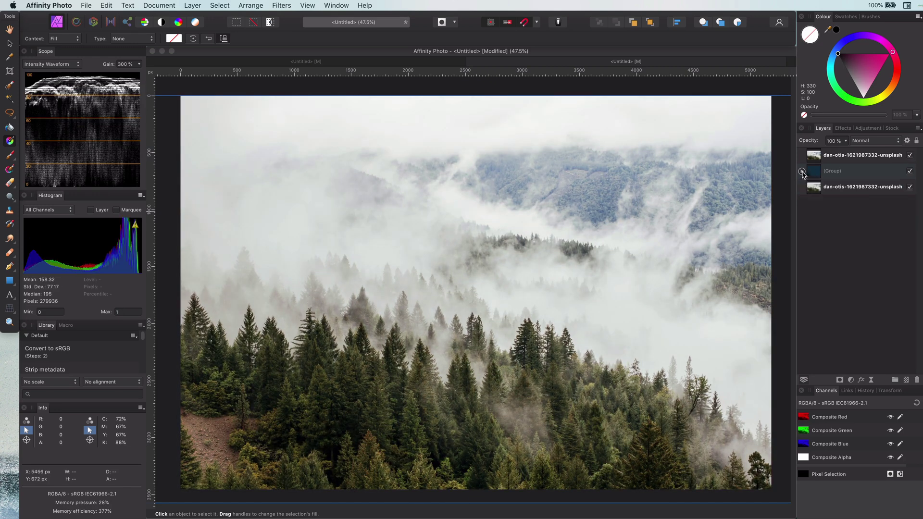
click(909, 162)
click(909, 156)
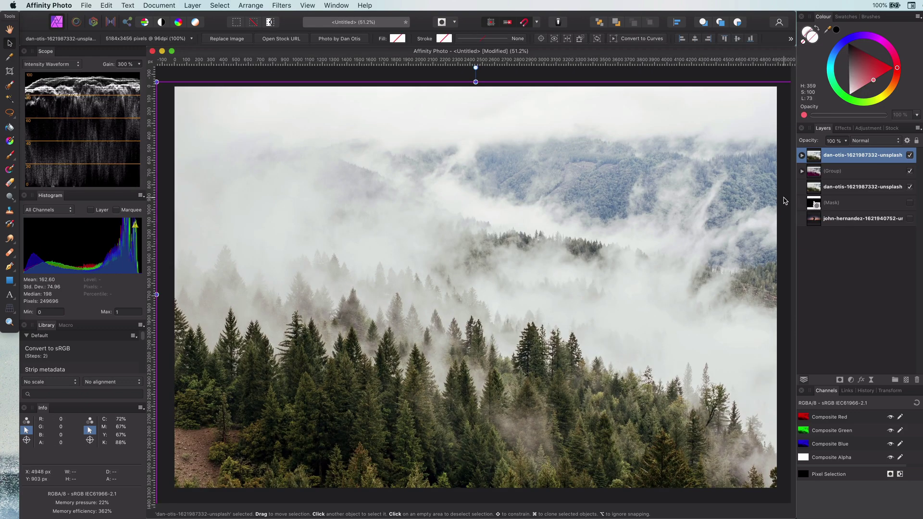
Step: In the document with the magenta group, hide the forest photo layers directly above and below that group
click(910, 156)
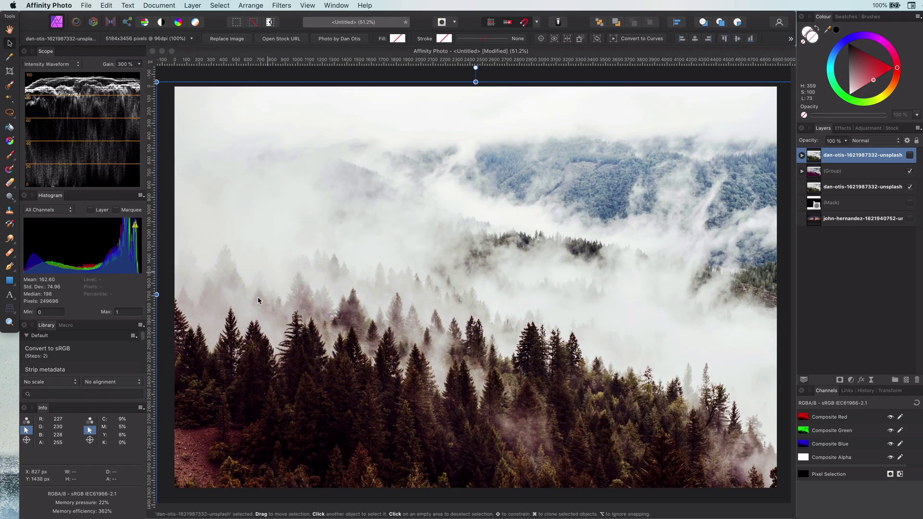
click(909, 187)
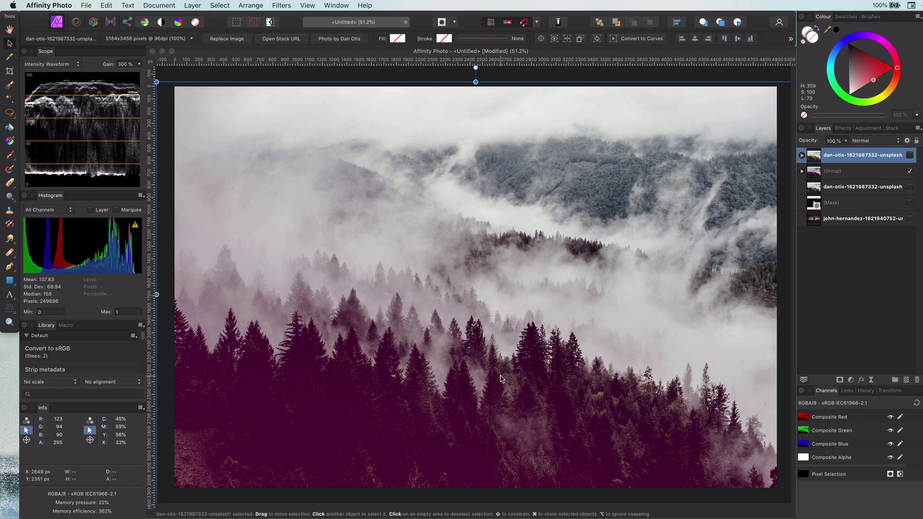
Step: Draw a circle about 2300 px wide over the middle of the forest image with the Ellipse tool
scroll(499, 379, down, 2)
click(13, 283)
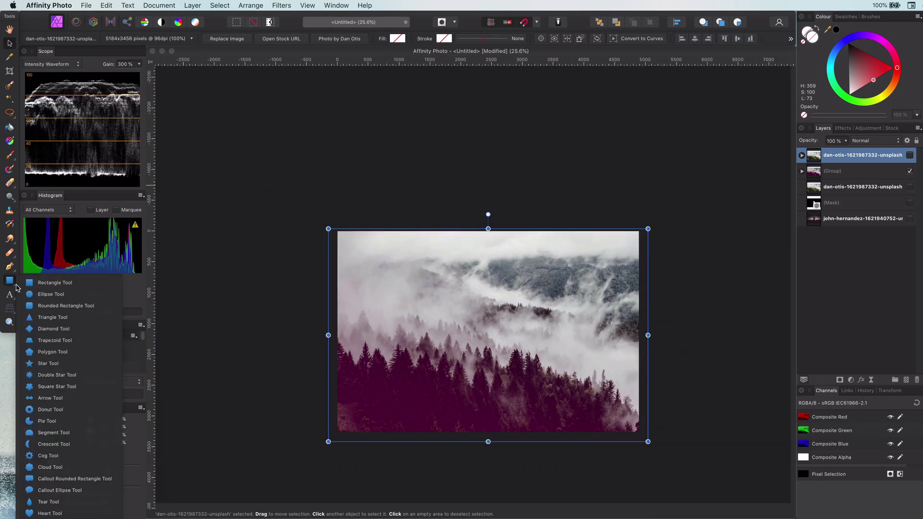
click(30, 294)
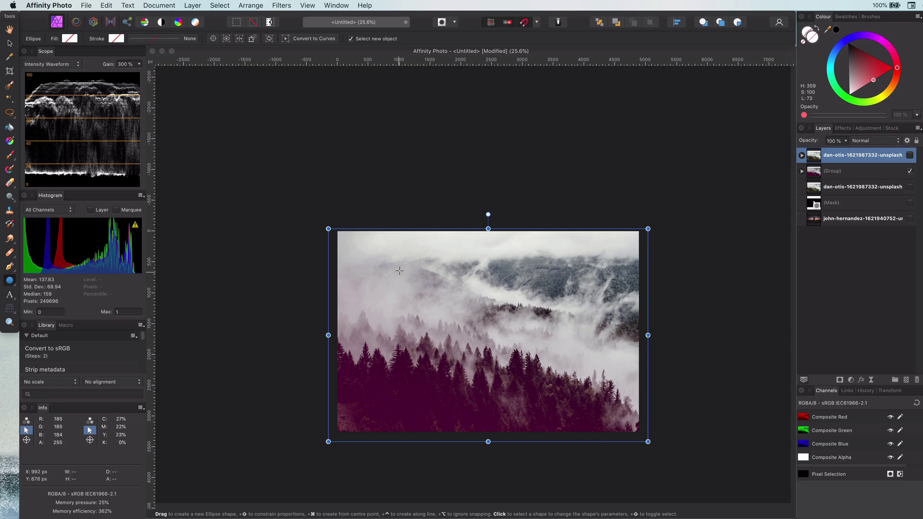
drag(402, 268, 544, 409)
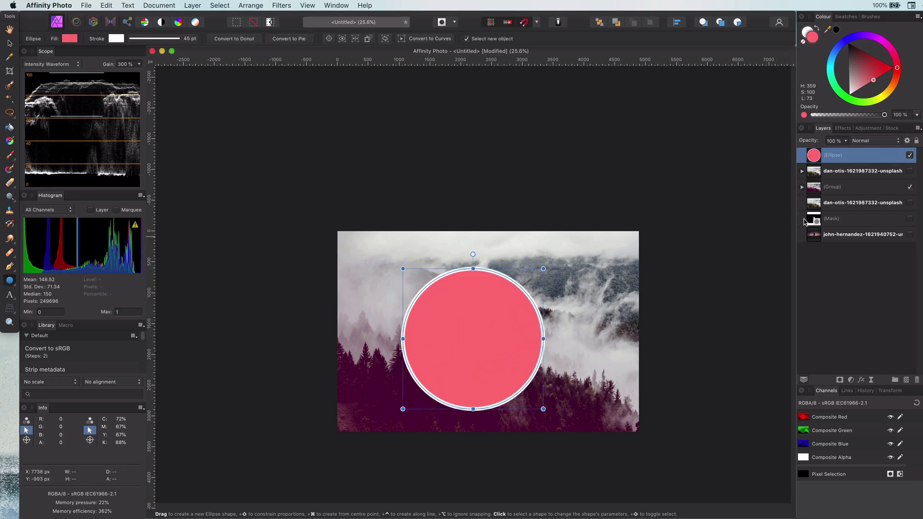
Step: Clip the magenta forest group inside the circle and move the circle to the page's centre
click(816, 191)
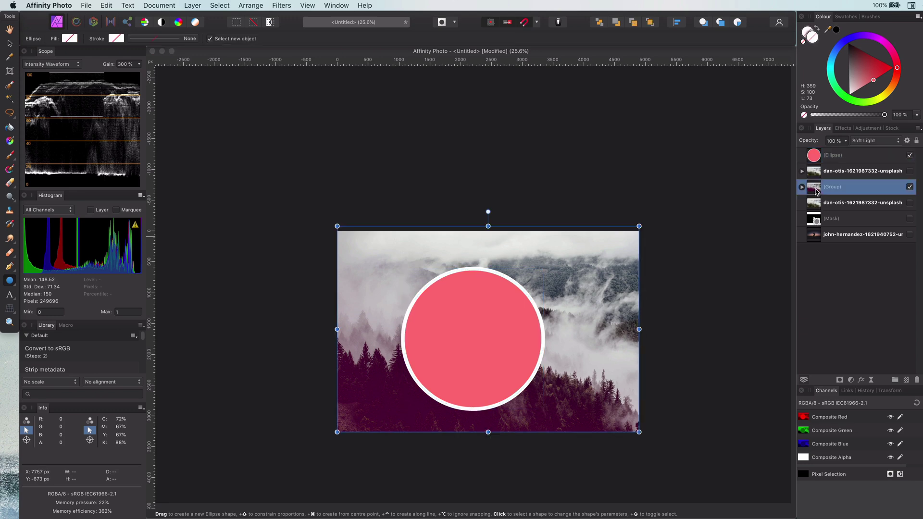
drag(828, 178, 839, 162)
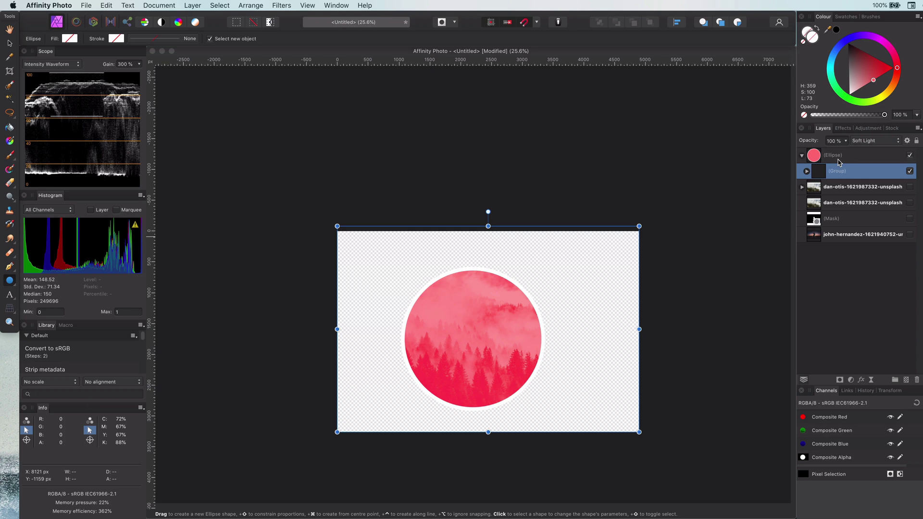
click(9, 45)
drag(466, 322, 508, 329)
click(493, 336)
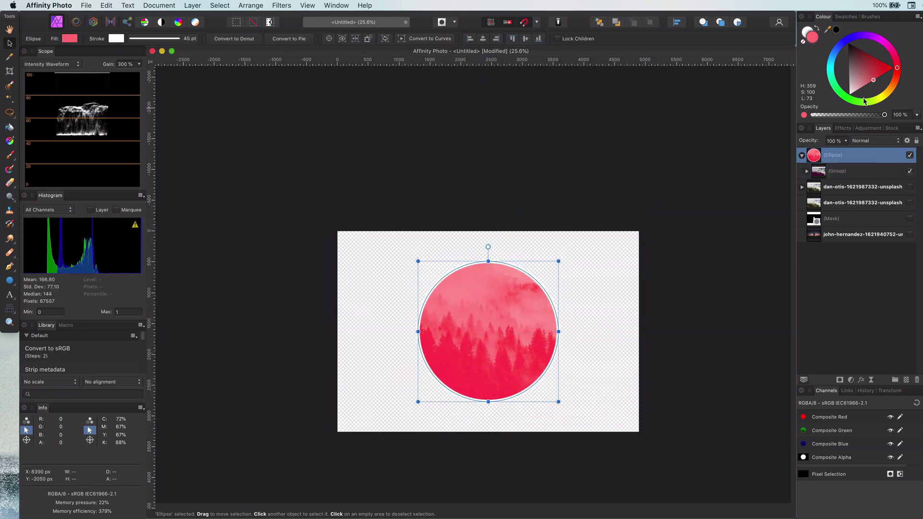
Step: Darken the circle's fill to a muted red (H 359, S 26, L 30) and add a page-sized rectangle behind it
drag(873, 80, 856, 59)
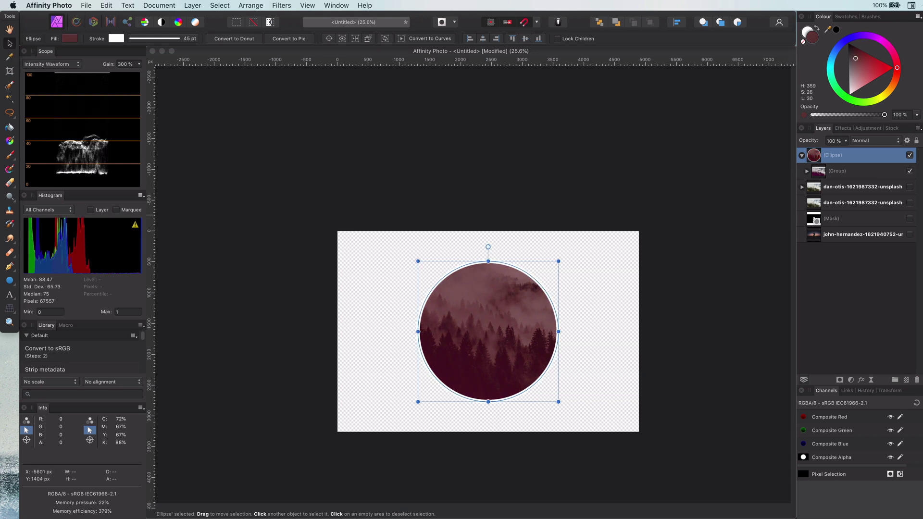
click(11, 284)
mouse_move(337, 227)
mouse_down()
mouse_move(647, 433)
mouse_move(639, 432)
mouse_up()
Step: Thin the circle's white outline to 7.5 pt
click(168, 39)
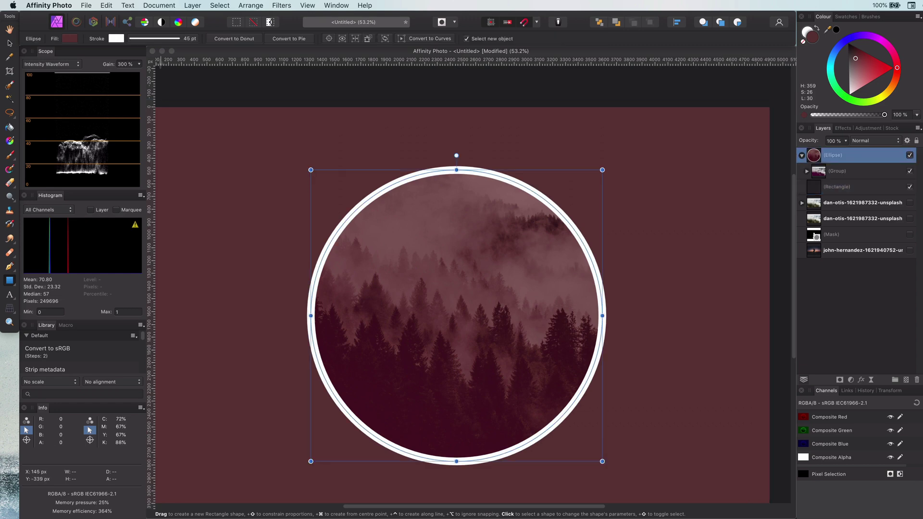
drag(166, 70, 148, 68)
key(super+0)
Step: Recolour the background rectangle dark green with H 171, S 64, L 22
key(v)
click(344, 143)
mouse_move(876, 69)
mouse_down()
mouse_move(837, 89)
mouse_move(826, 75)
mouse_move(880, 72)
mouse_move(868, 83)
mouse_up()
Step: Set the blend mode of the group inside the circle to Normal and move the circle up toward the page's upper edge
click(842, 155)
click(841, 170)
click(865, 141)
click(867, 26)
click(733, 160)
drag(411, 189, 412, 147)
click(638, 397)
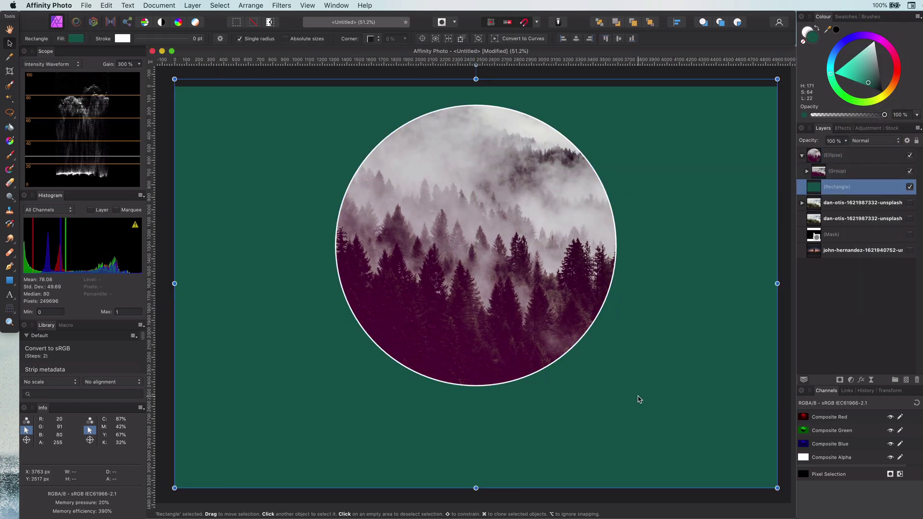
Step: Try the Multiply blend mode on the circle against the green background
click(836, 155)
click(867, 141)
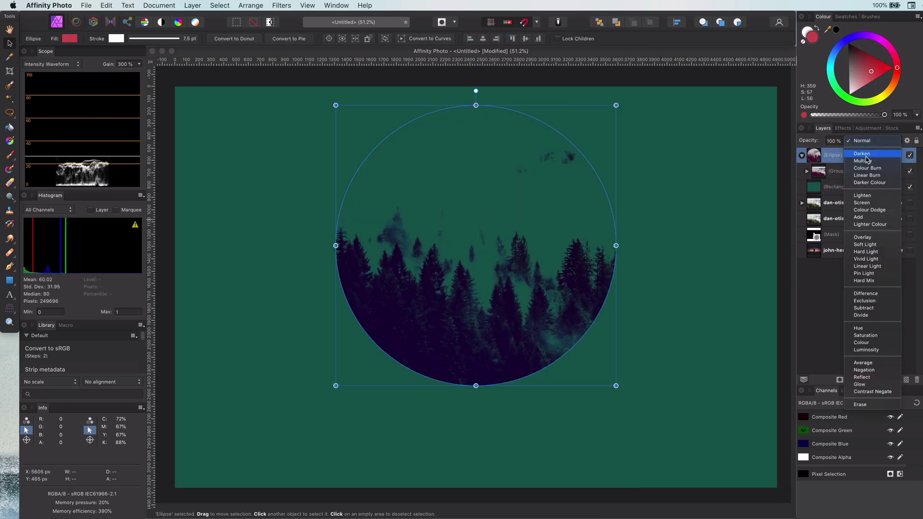
click(863, 160)
click(661, 305)
Step: Set the circle's blend mode to Overlay and move the circle down toward the page's middle
click(861, 155)
click(875, 140)
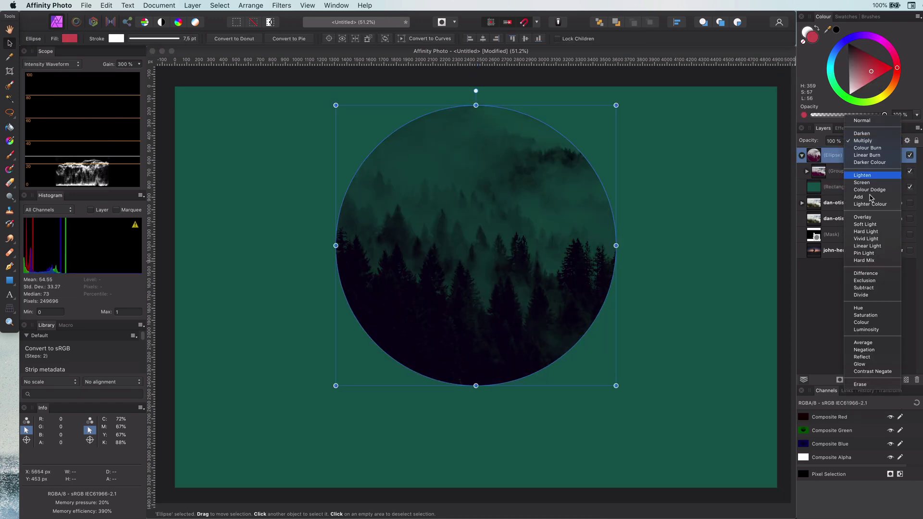
click(871, 220)
click(675, 268)
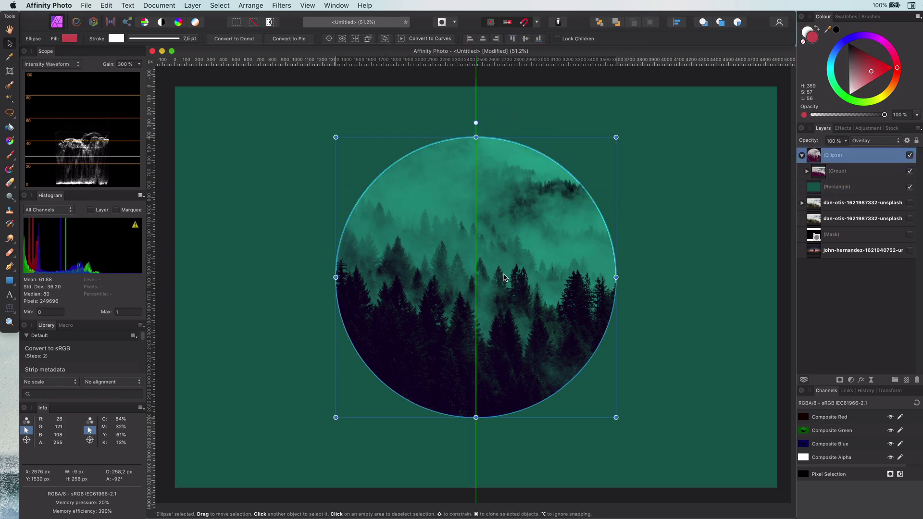
Step: Place the blue-circle head silhouette from the Unsplash stock photos and enlarge it, aligning it over the forest circle
click(893, 129)
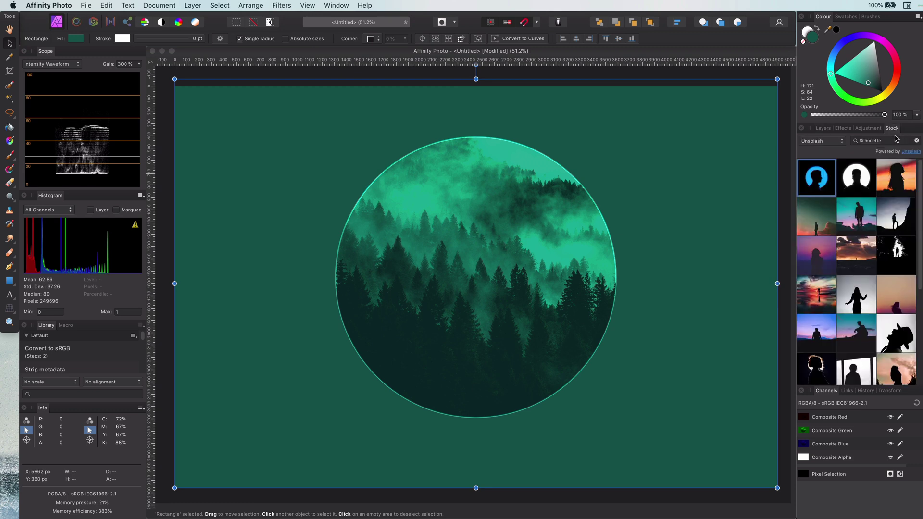
drag(816, 178, 500, 284)
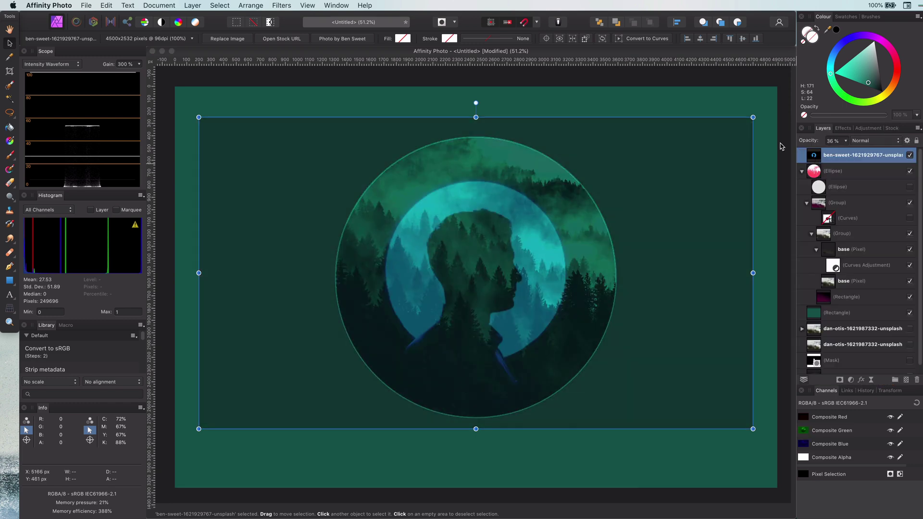
key(super+minus)
drag(364, 220, 314, 187)
drag(613, 361, 665, 390)
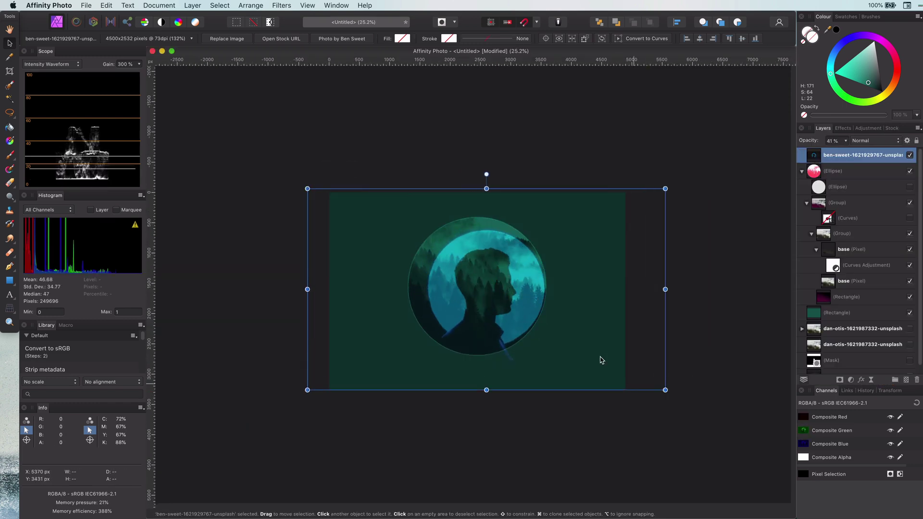
scroll(546, 332, up, 3)
drag(555, 336, 536, 357)
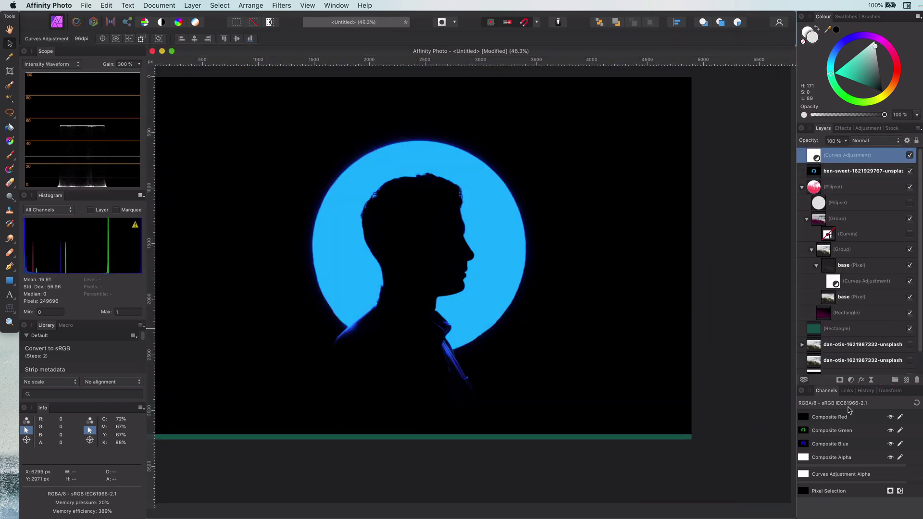
Step: Mask the silhouette photo with a pixel selection loaded from the composite blue channel, and clear the selection
alt+click(837, 443)
right_click(811, 447)
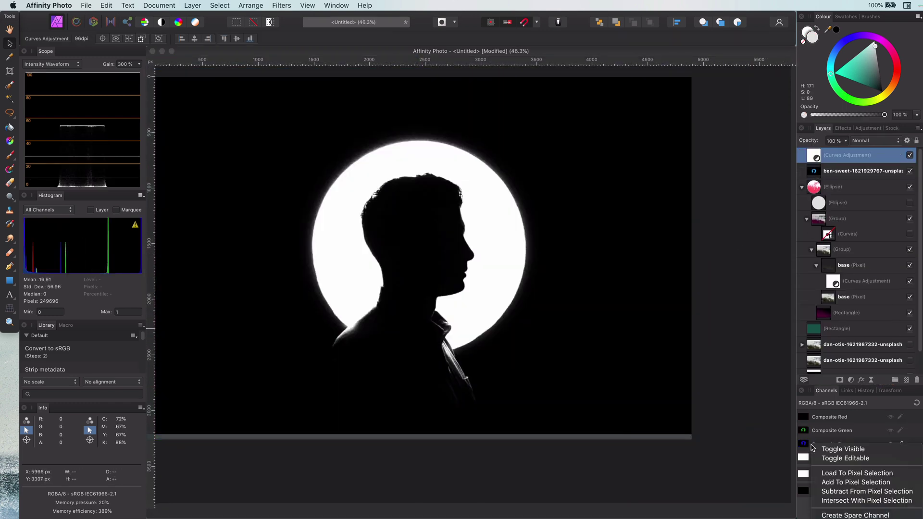
click(834, 473)
click(846, 171)
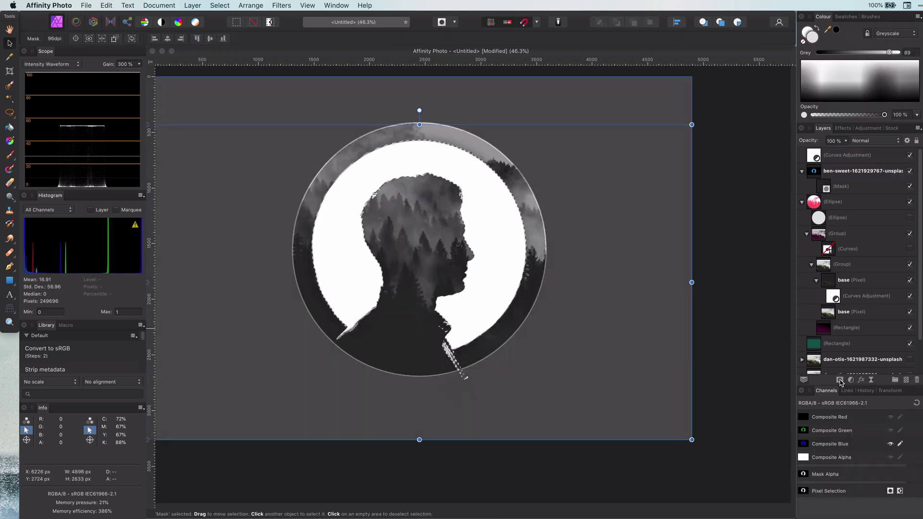
click(840, 380)
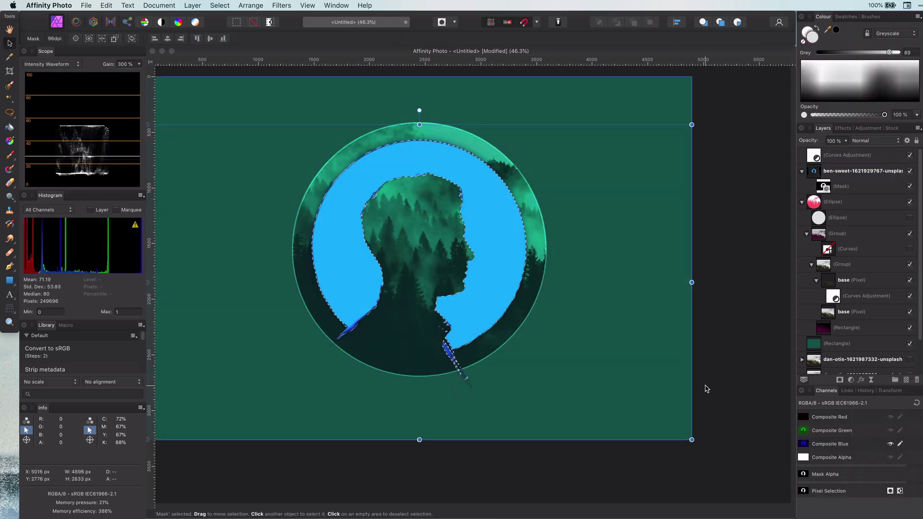
key(super+d)
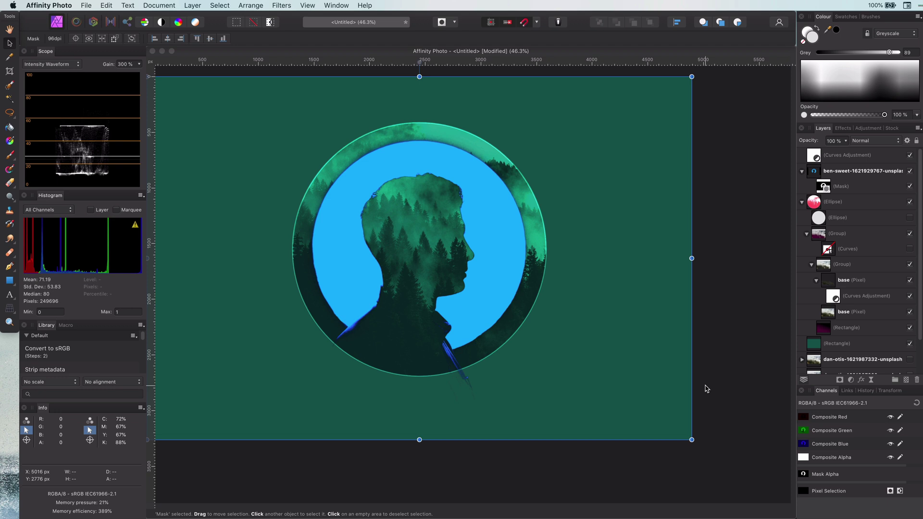
Step: Nest the top Curves adjustment inside the silhouette photo and lower its Blue curve's highlights to turn the blue area turquoise
click(811, 161)
drag(812, 161, 853, 185)
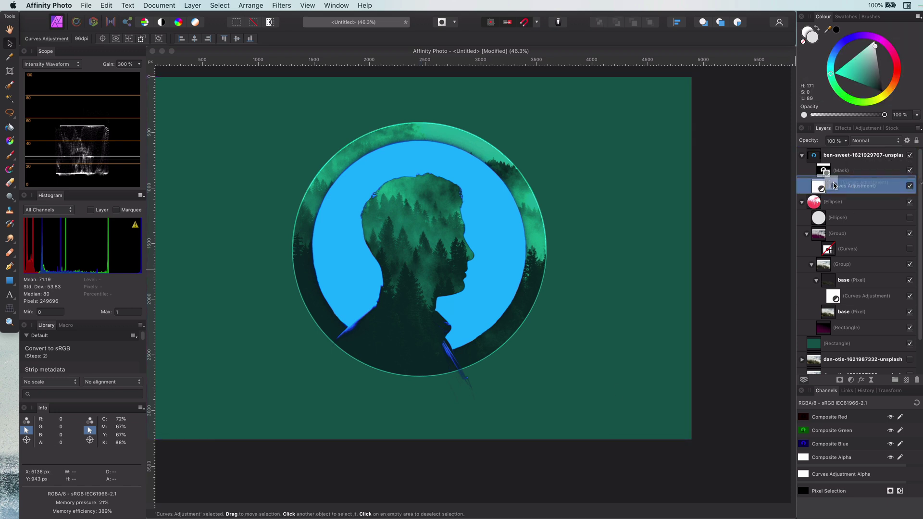
double_click(818, 186)
click(718, 463)
click(707, 480)
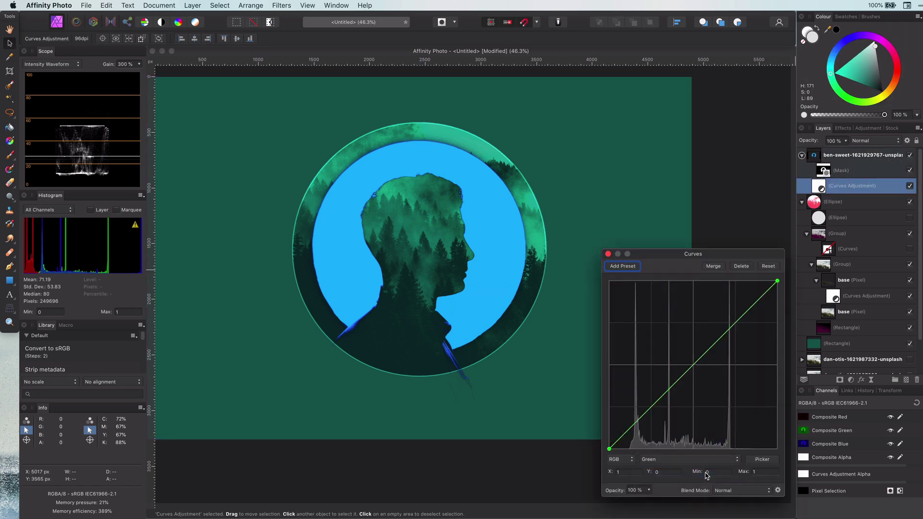
click(701, 463)
click(702, 471)
drag(777, 281, 777, 417)
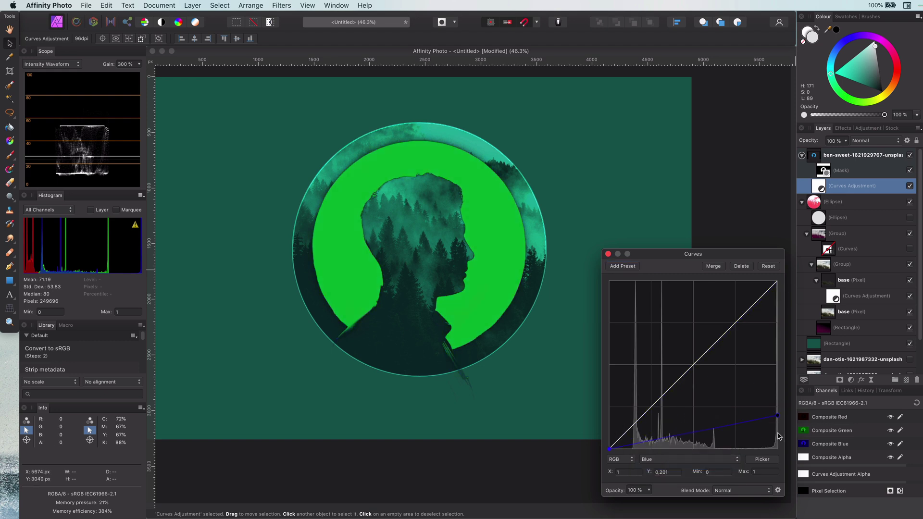
drag(777, 452, 658, 332)
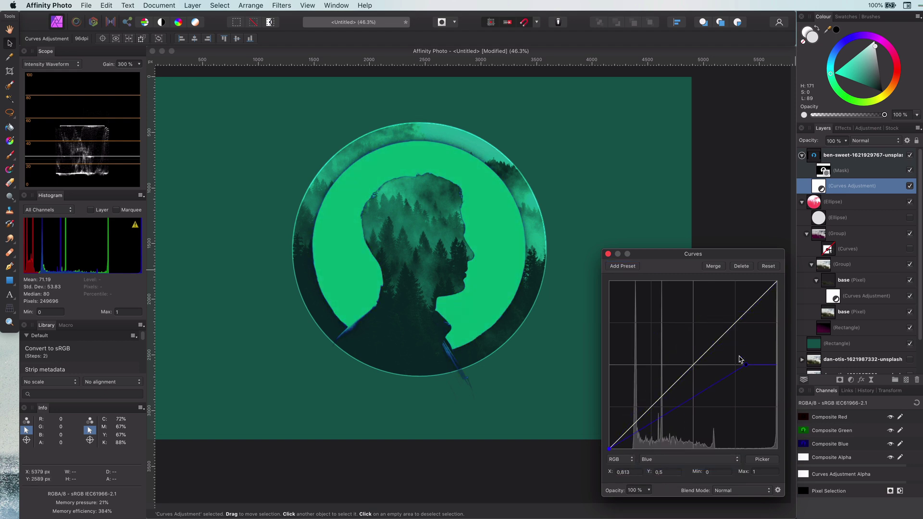
click(608, 254)
click(609, 243)
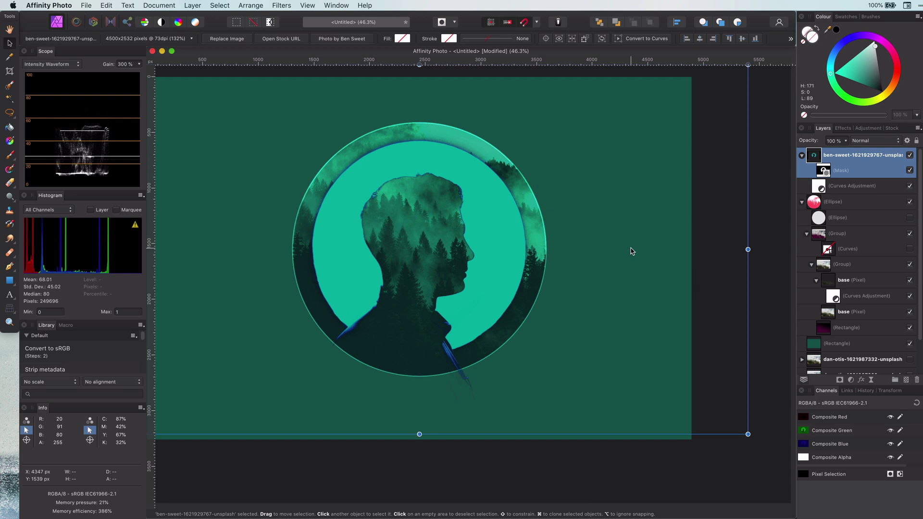
Step: Lower the white end of the nested adjustment's Master curve to 0 to turn the turquoise area black
scroll(623, 319, down, 4)
scroll(632, 332, up, 3)
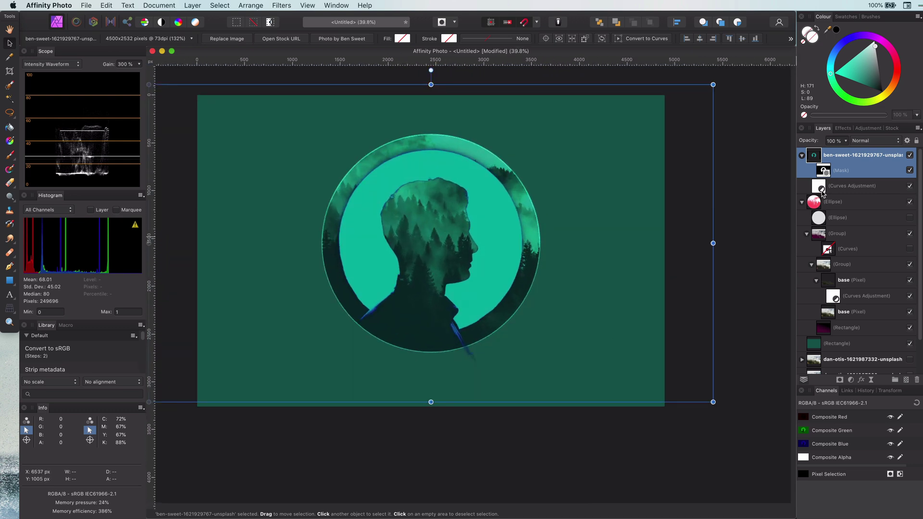
double_click(822, 192)
drag(777, 283, 780, 485)
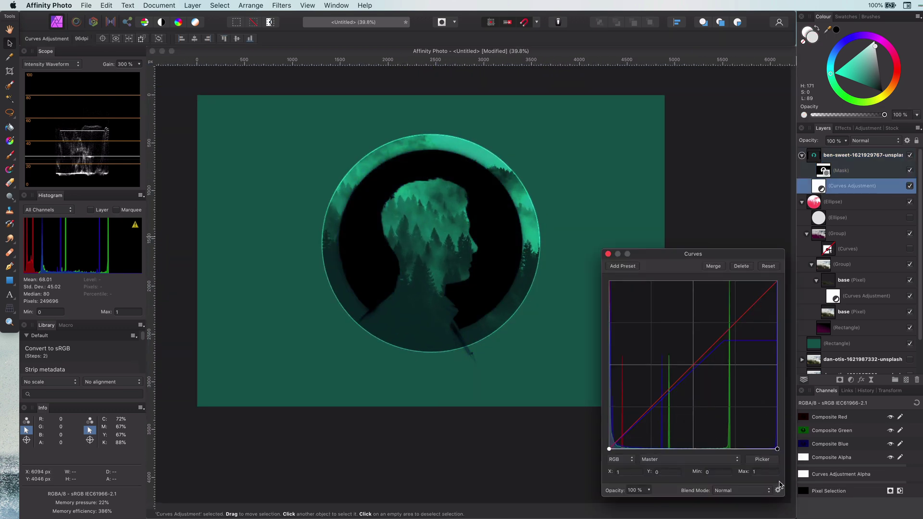
Step: Remove the outline from the forest circle by setting its stroke style to none
click(839, 199)
click(162, 40)
click(133, 54)
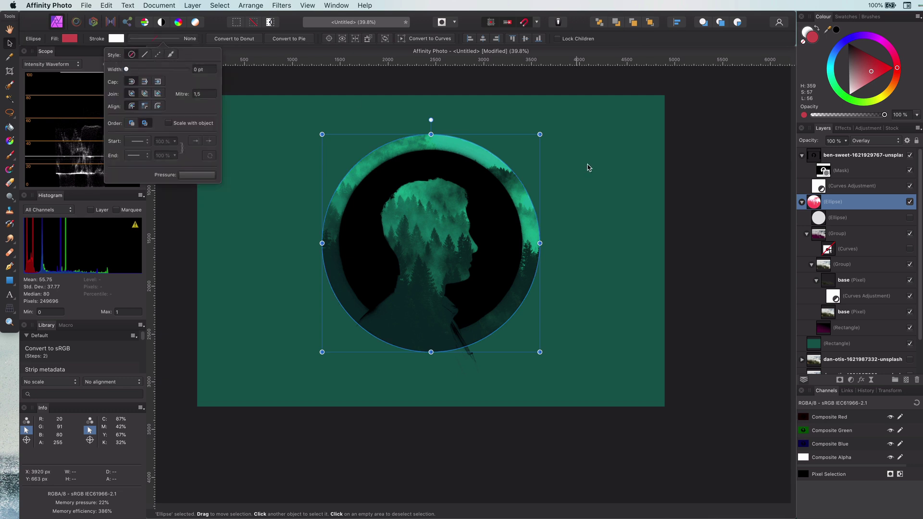
click(749, 201)
Step: Invert the silhouette photo's mask so the forest shows around a black head
scroll(503, 365, up, 5)
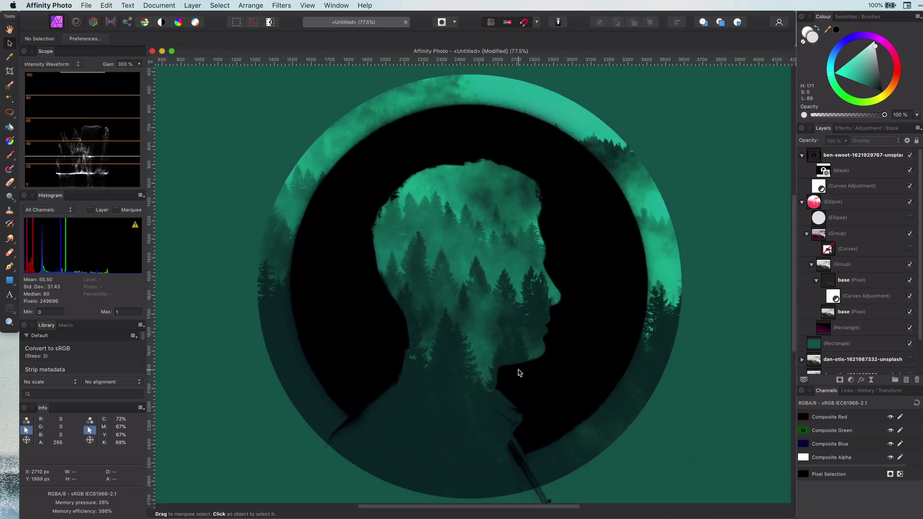
scroll(500, 299, down, 5)
click(823, 170)
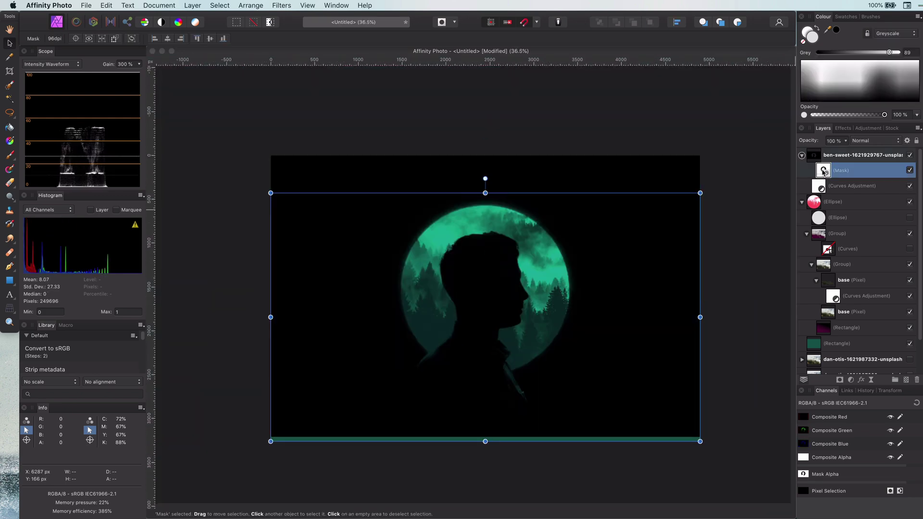
click(496, 361)
scroll(491, 435, up, 5)
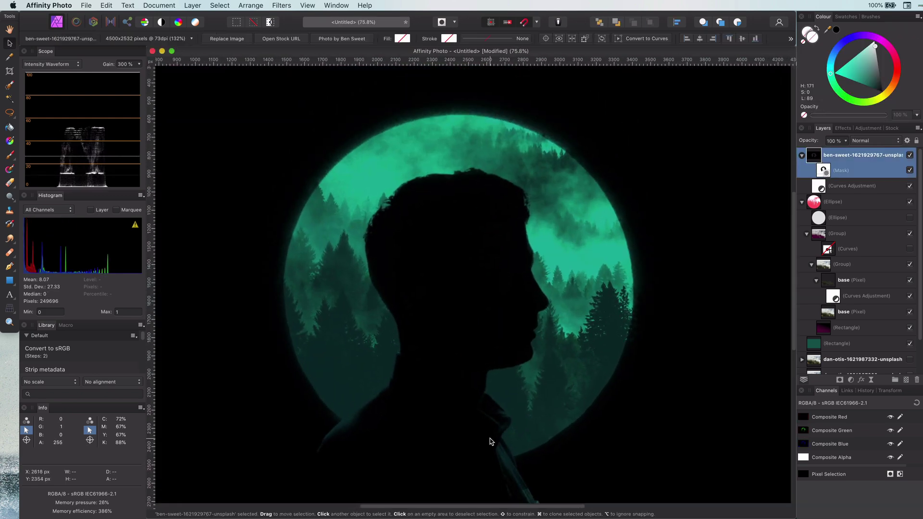